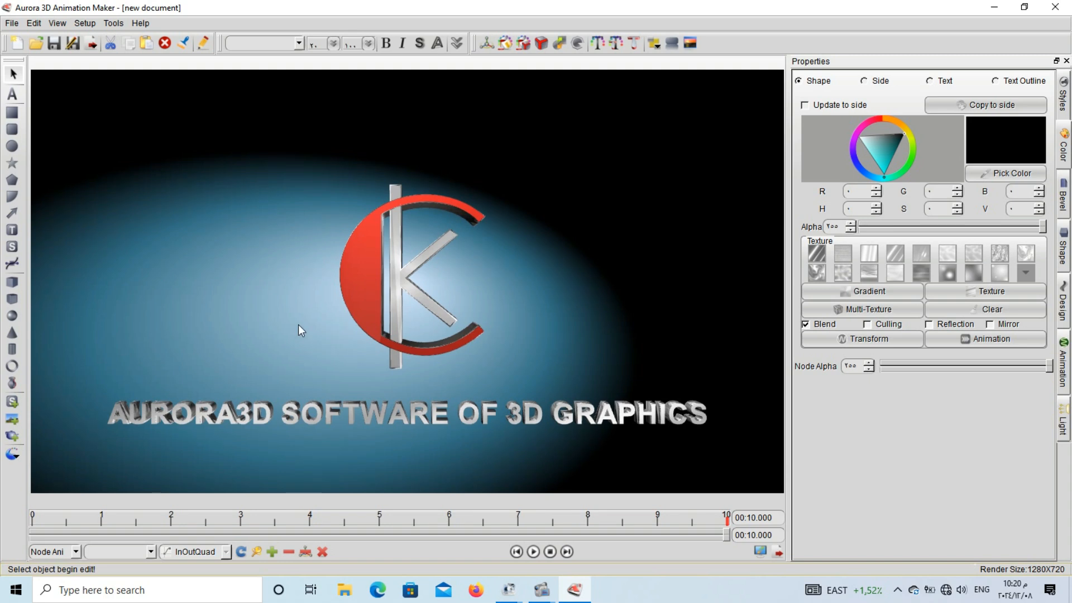
# Replace the caption below the logo with "lesson tutorial" and "demo 4" on two lines
pyautogui.click(593, 420)
pyautogui.doubleClick(651, 418)
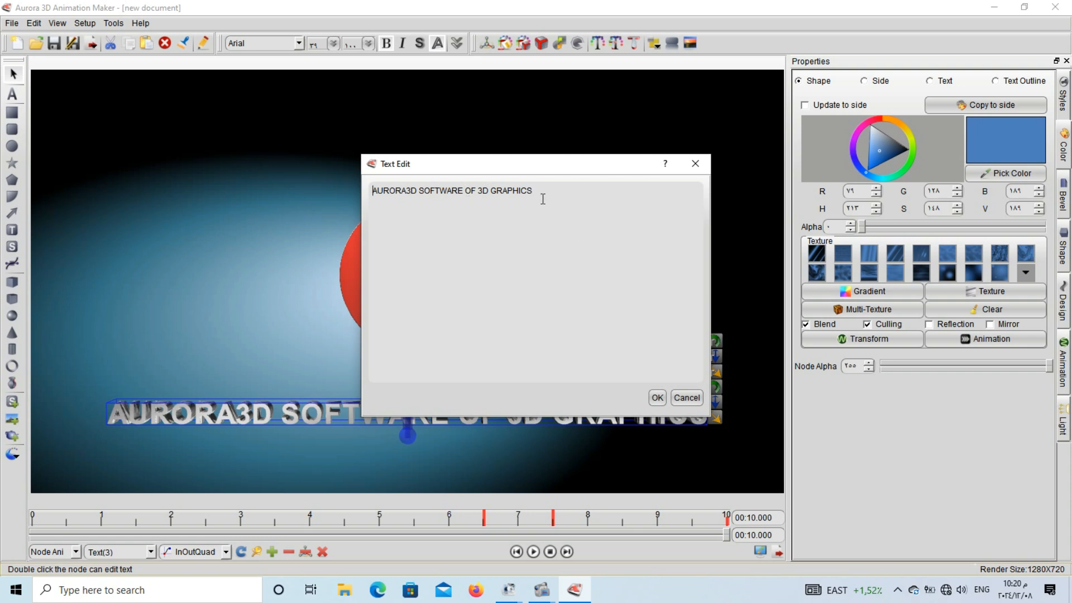
pyautogui.moveTo(542, 199); pyautogui.dragTo(359, 196)
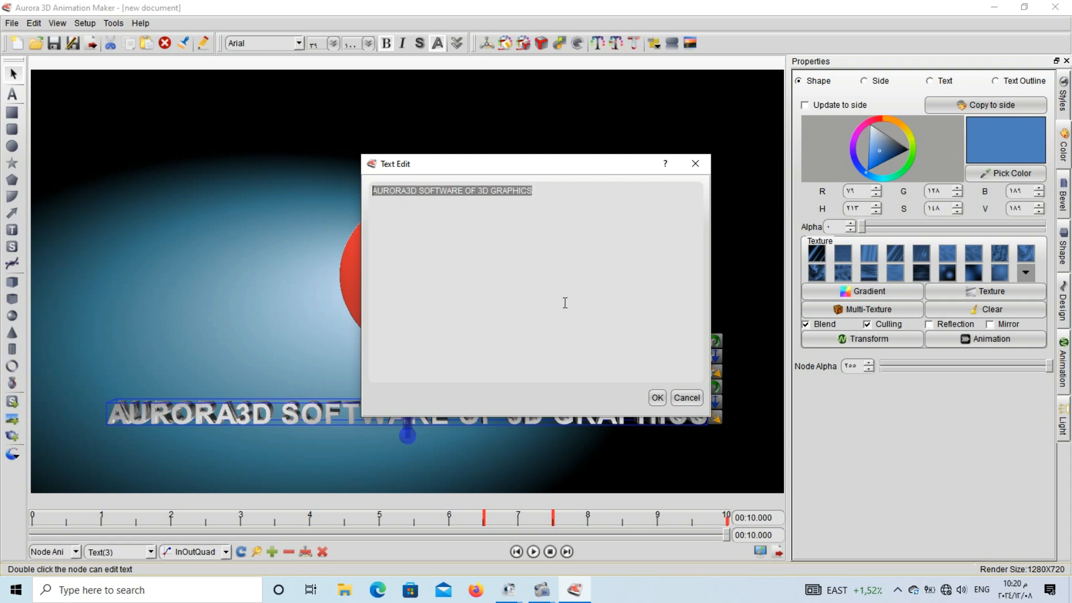
pyautogui.write('lesson tutori')
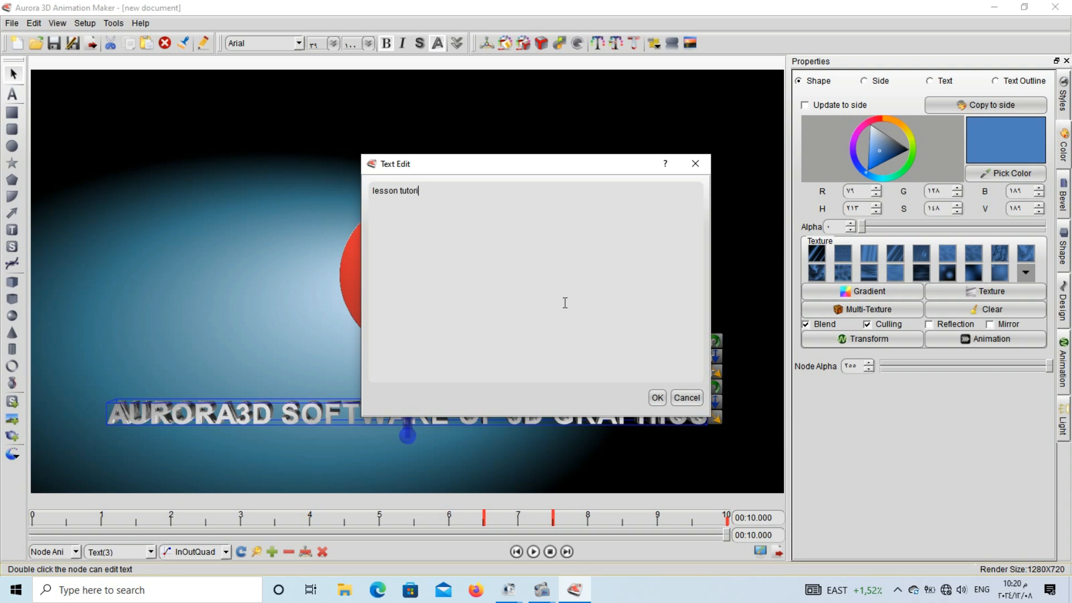
pyautogui.press('BackSpace')
pyautogui.press('BackSpace')
pyautogui.press('BackSpace')
pyautogui.press('BackSpace')
pyautogui.press('BackSpace')
pyautogui.click(655, 397)
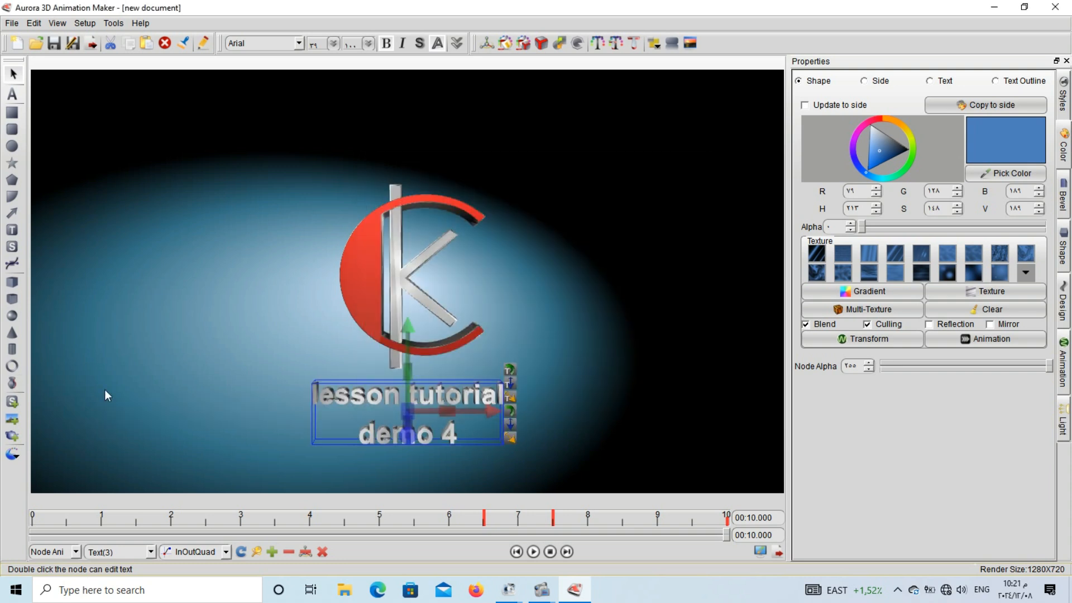
# Change the caption's font to Aviarge
pyautogui.click(268, 46)
pyautogui.scroll(-3, 268, 46)
pyautogui.scroll(-3, 268, 46)
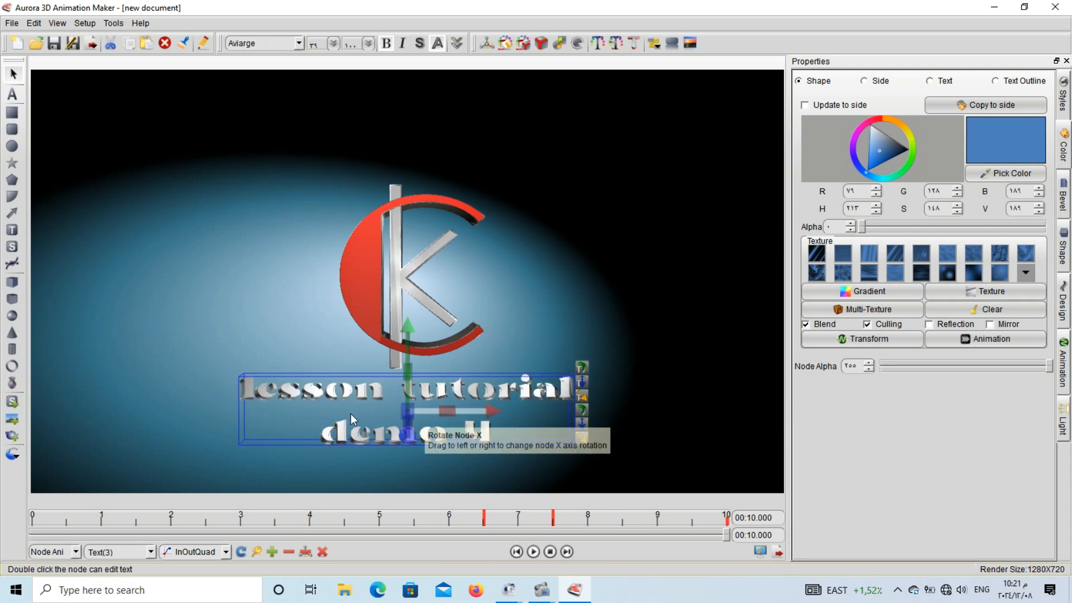
# Recolor the front face of the caption's text bright blue
pyautogui.click(930, 81)
pyautogui.click(904, 169)
pyautogui.click(903, 167)
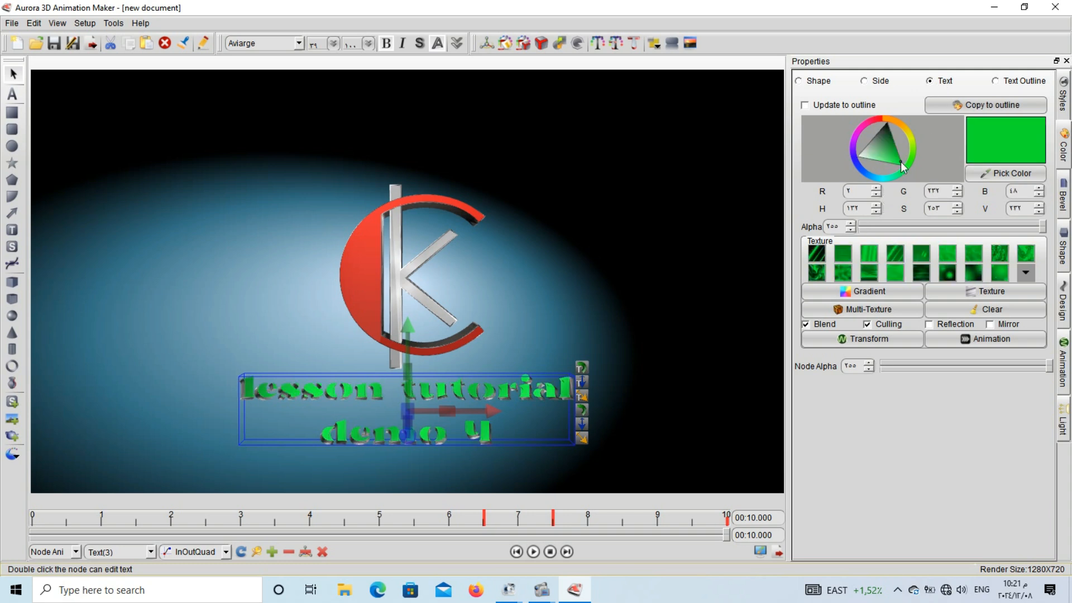
pyautogui.moveTo(885, 150)
pyautogui.mouseDown()
pyautogui.moveTo(858, 156)
pyautogui.moveTo(883, 167)
pyautogui.moveTo(866, 172)
pyautogui.mouseUp()
pyautogui.click(866, 172)
pyautogui.click(871, 166)
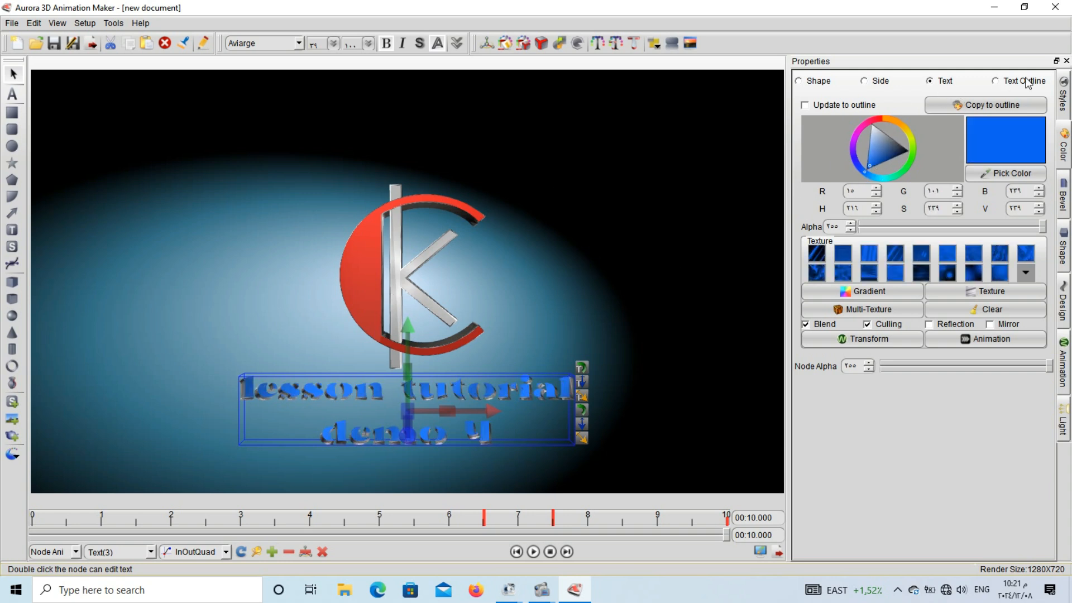
# Recolor the caption's text outline magenta
pyautogui.click(1025, 79)
pyautogui.click(871, 153)
pyautogui.click(853, 157)
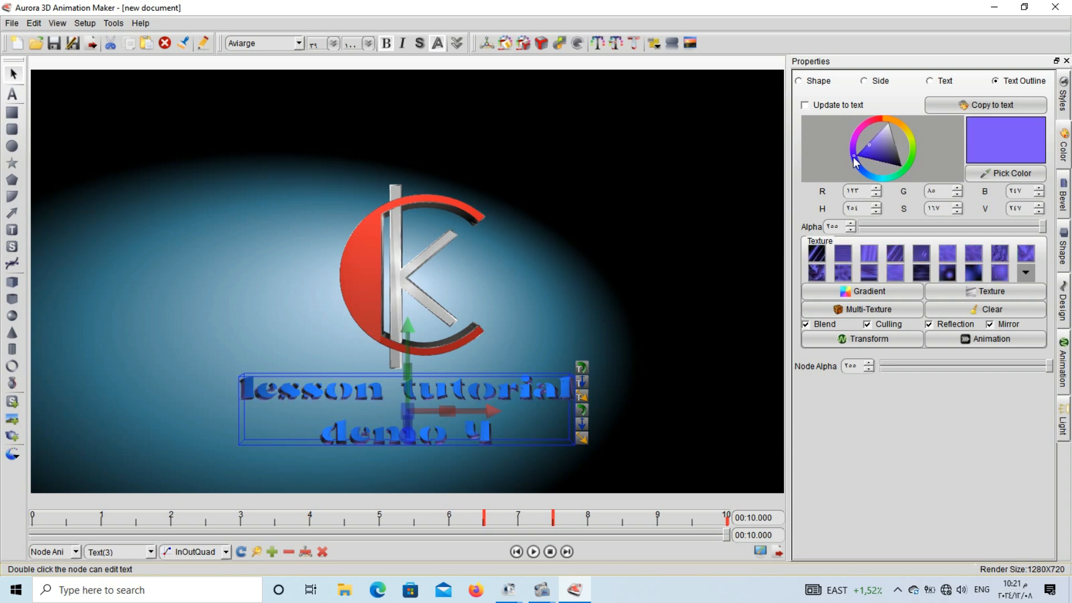
pyautogui.click(857, 136)
pyautogui.click(870, 145)
pyautogui.click(866, 145)
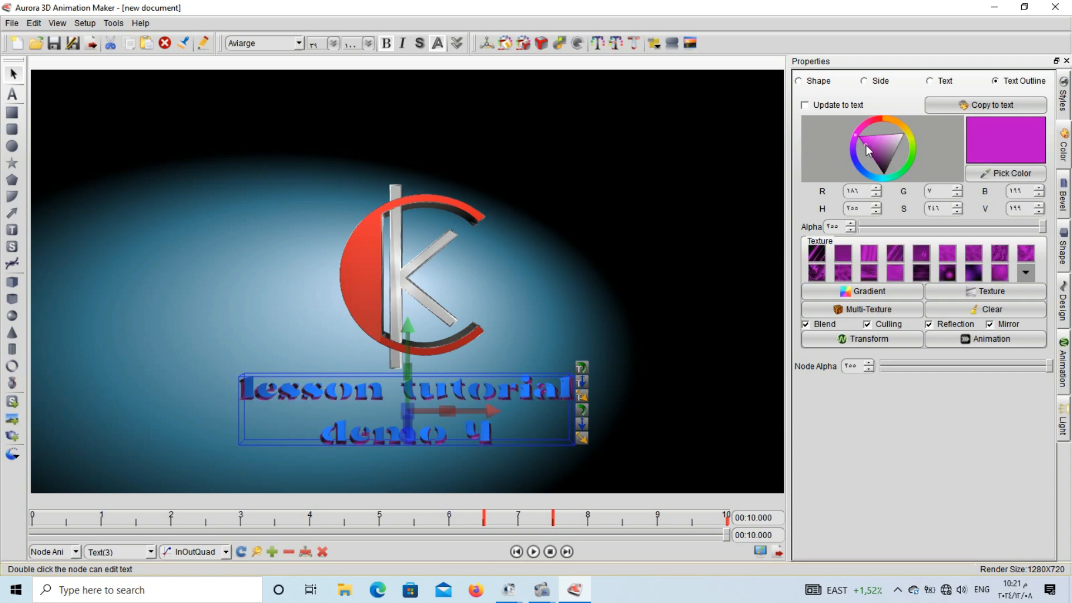
pyautogui.click(861, 139)
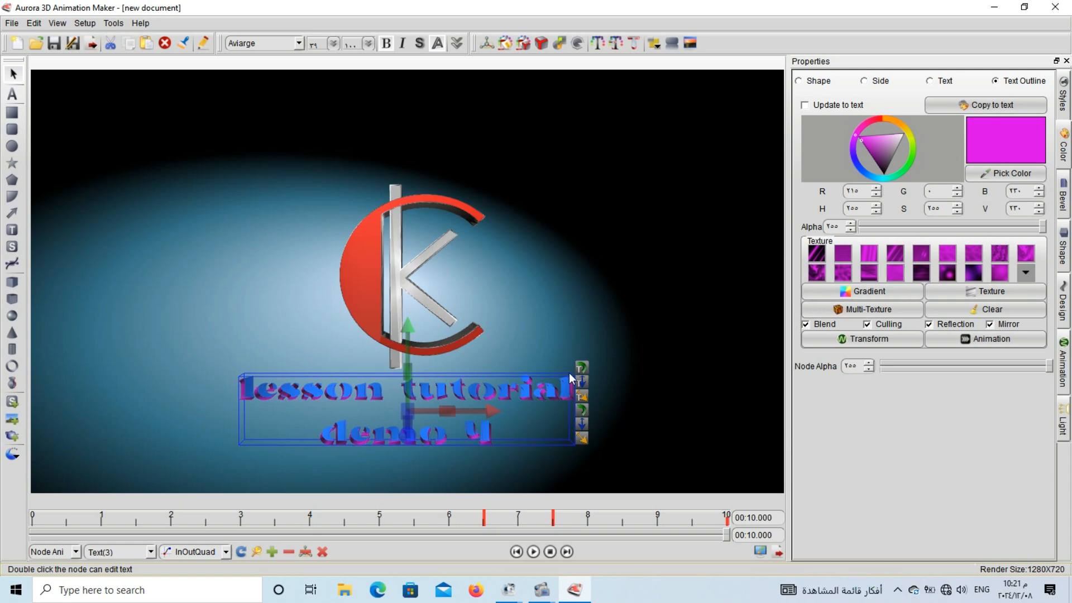
# Increase the caption's text bevel height, store a keyframe at 10 seconds and preview the animation
pyautogui.click(946, 80)
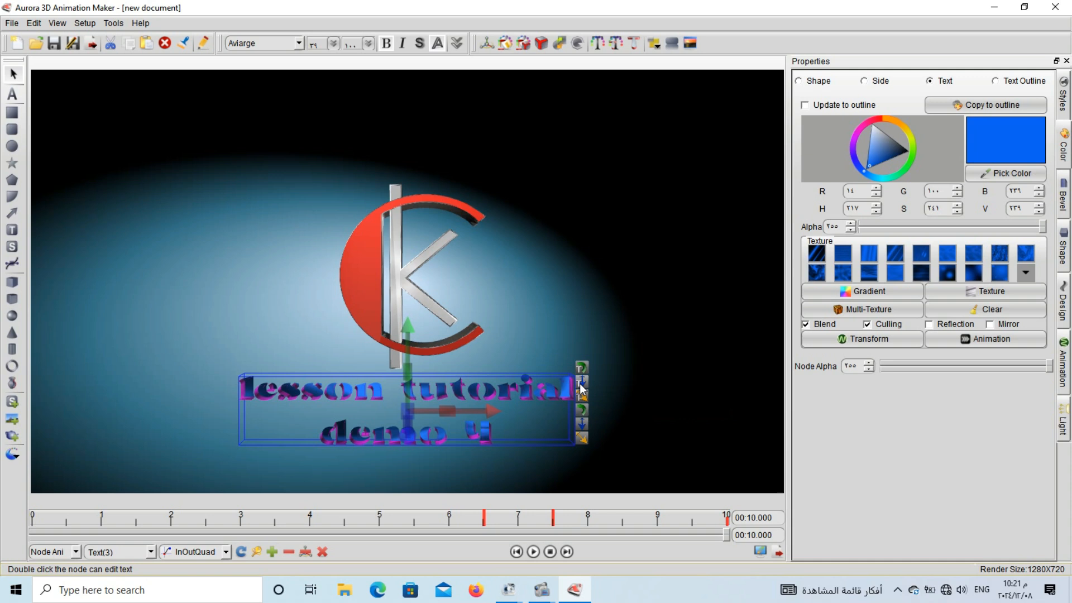
pyautogui.moveTo(582, 384); pyautogui.dragTo(605, 384)
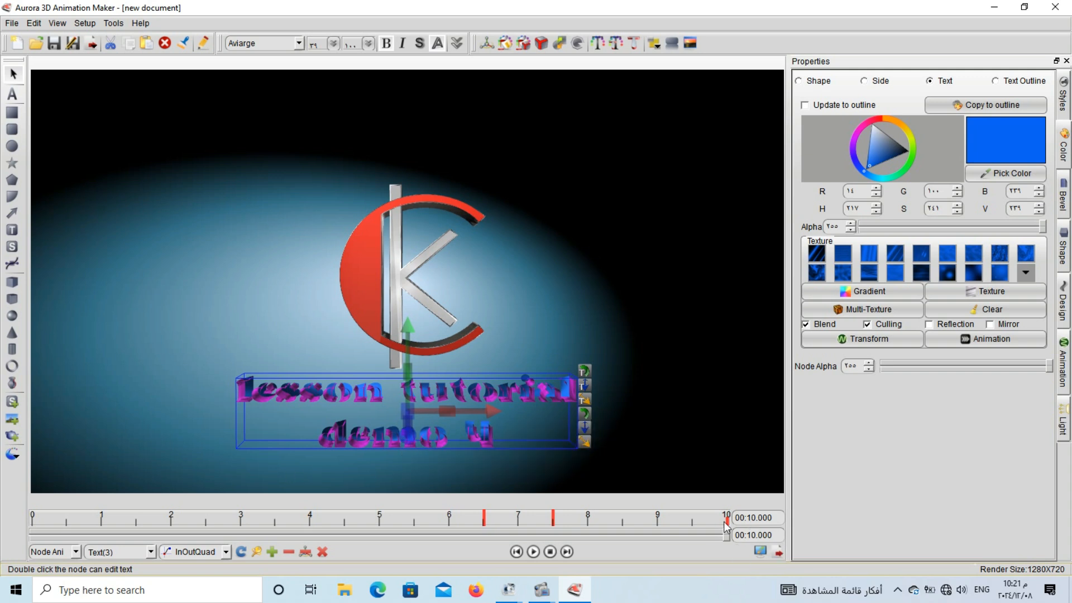
pyautogui.click(272, 552)
pyautogui.click(534, 553)
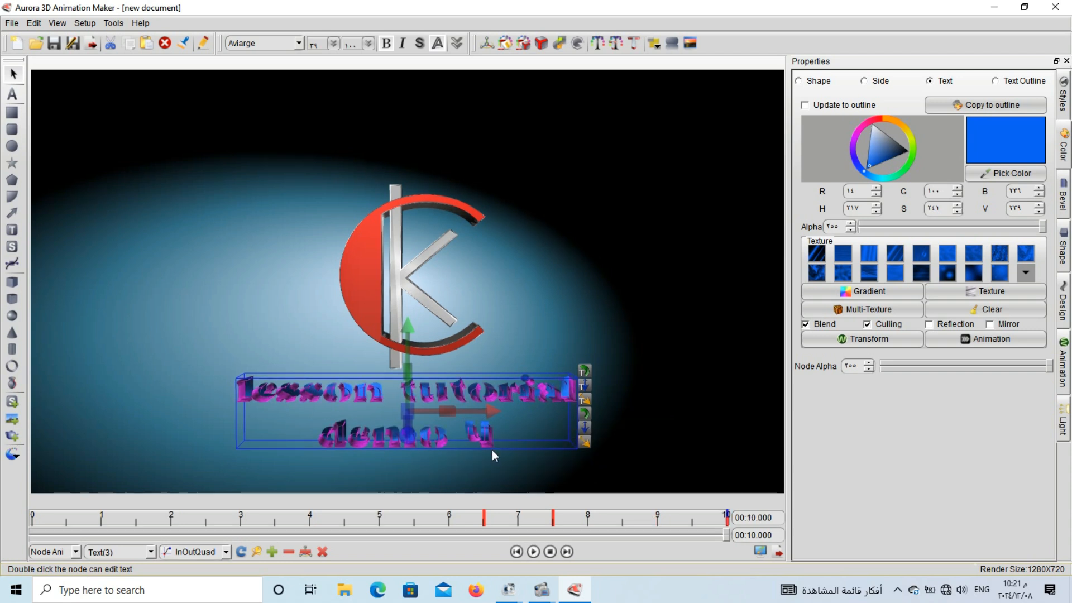
# Delete the caption's keyframe at 7.5 seconds
pyautogui.moveTo(476, 517); pyautogui.dragTo(486, 518)
pyautogui.click(485, 517)
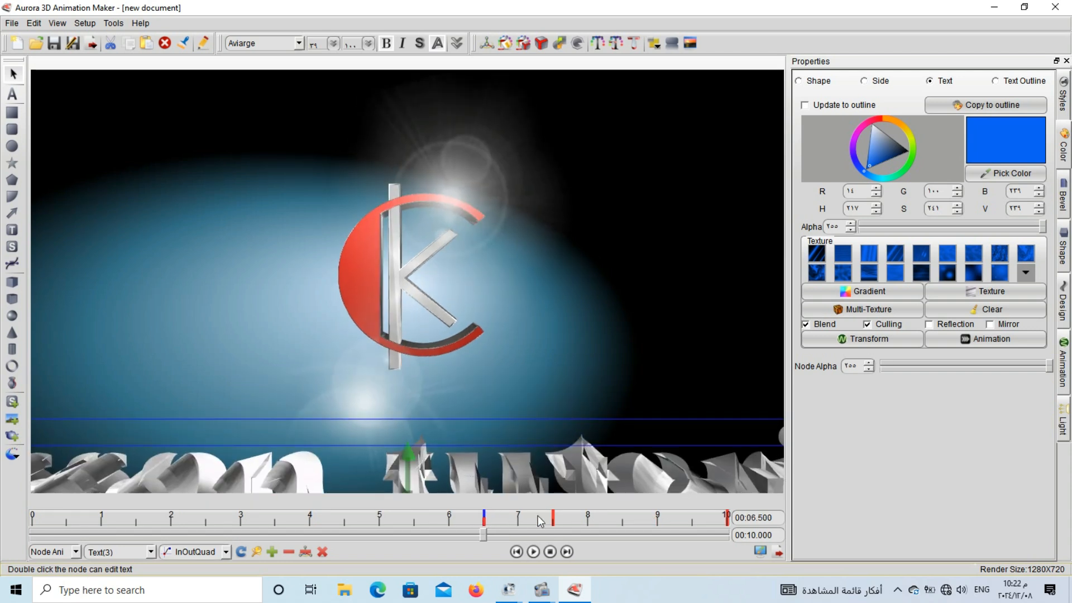
pyautogui.click(553, 518)
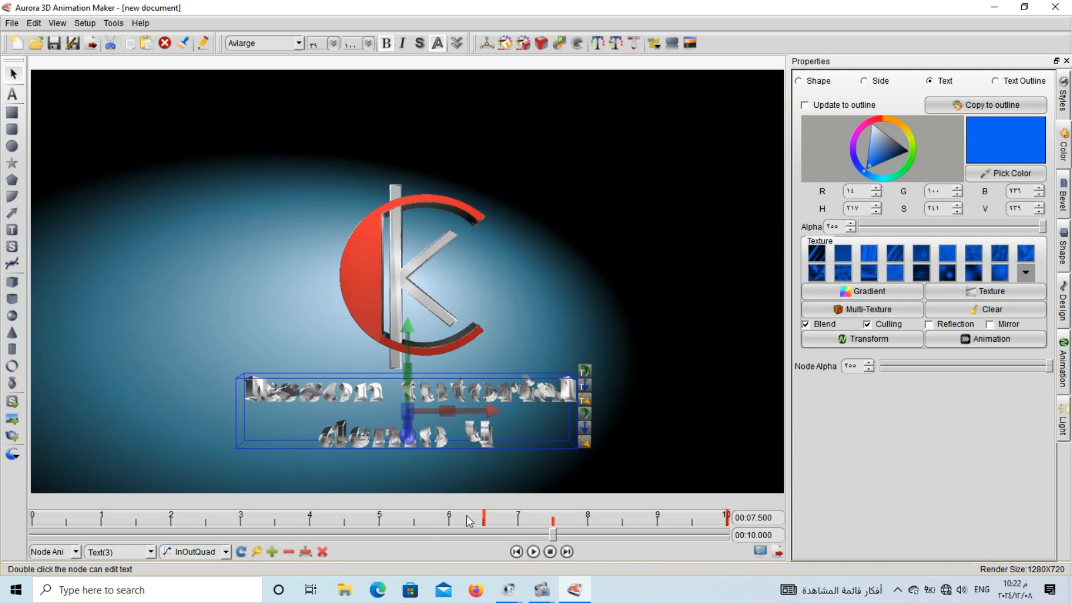
# At the 6.5-second keyframe, move the caption to the upper left of the scene
pyautogui.click(484, 518)
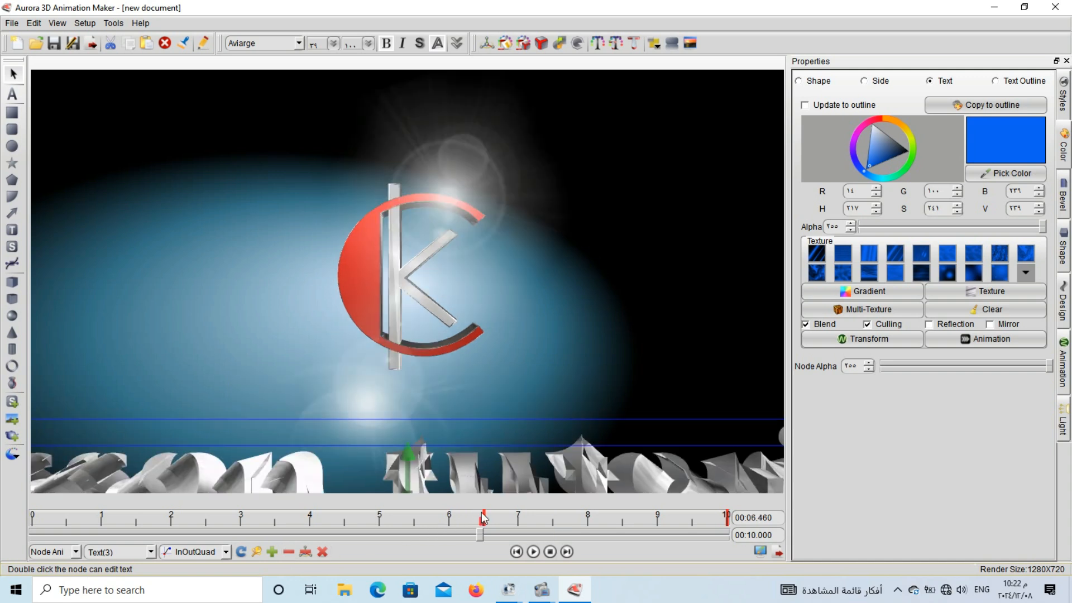
pyautogui.click(483, 516)
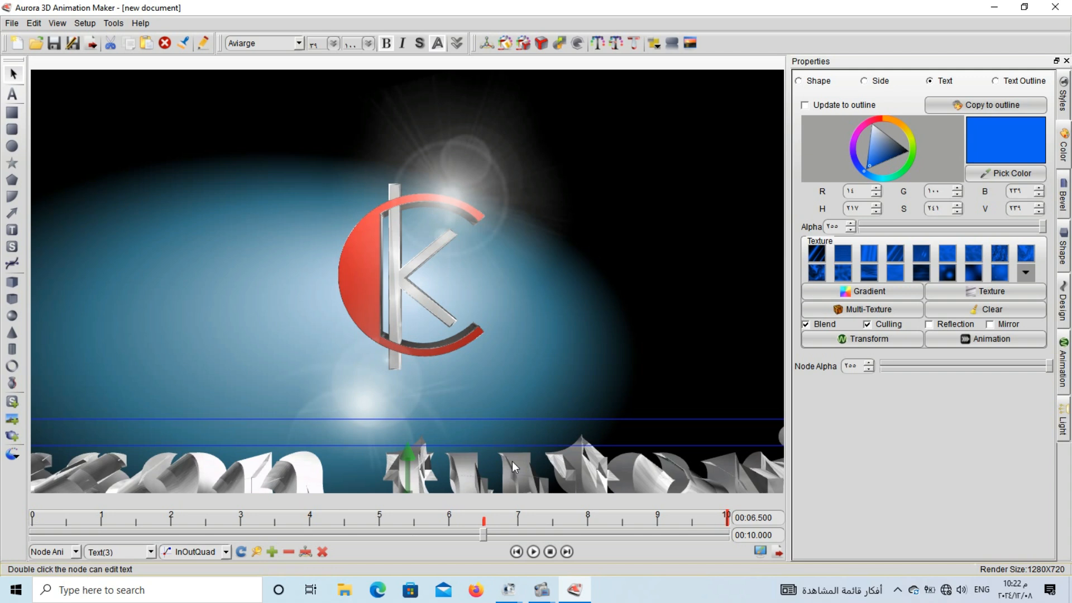
pyautogui.moveTo(512, 461); pyautogui.dragTo(90, 255)
pyautogui.click(283, 168)
pyautogui.moveTo(283, 169); pyautogui.dragTo(523, 298)
pyautogui.moveTo(186, 220); pyautogui.dragTo(204, 143)
pyautogui.moveTo(372, 177); pyautogui.dragTo(244, 191)
pyautogui.moveTo(293, 149); pyautogui.dragTo(221, 139)
pyautogui.moveTo(310, 178); pyautogui.dragTo(17, 184)
pyautogui.moveTo(264, 194); pyautogui.dragTo(116, 158)
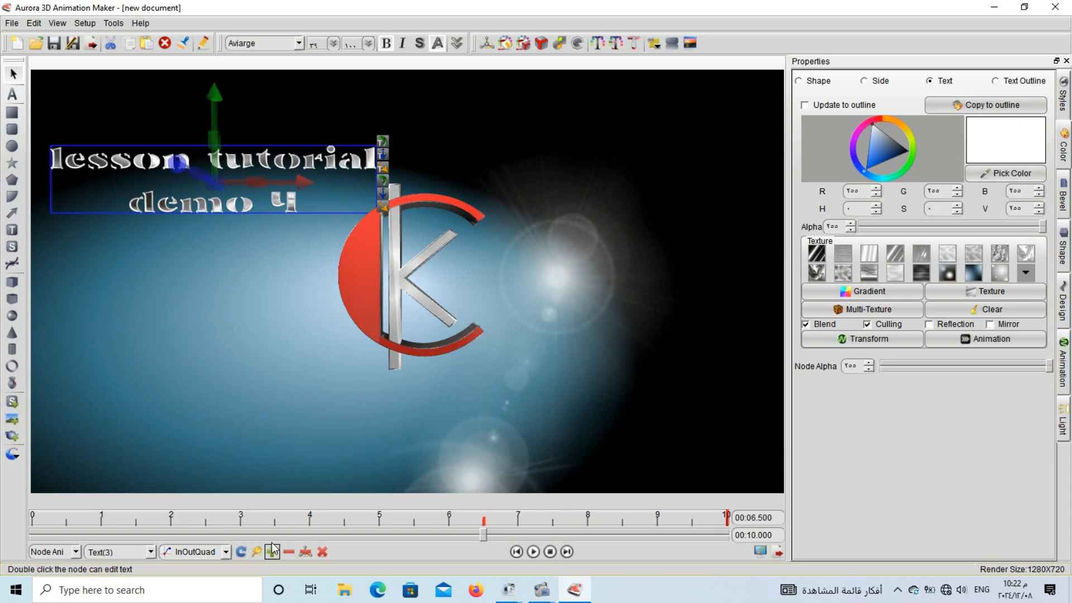
# Recolor the caption's text face green at 6.5 seconds
pyautogui.click(888, 155)
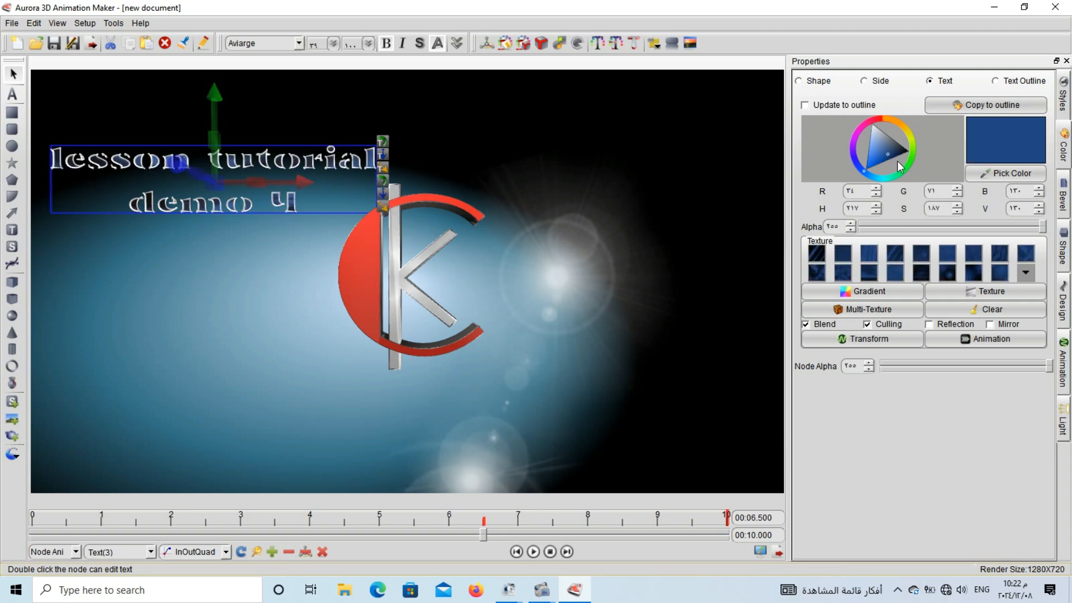
pyautogui.moveTo(898, 163); pyautogui.dragTo(887, 161)
pyautogui.click(913, 158)
pyautogui.click(916, 162)
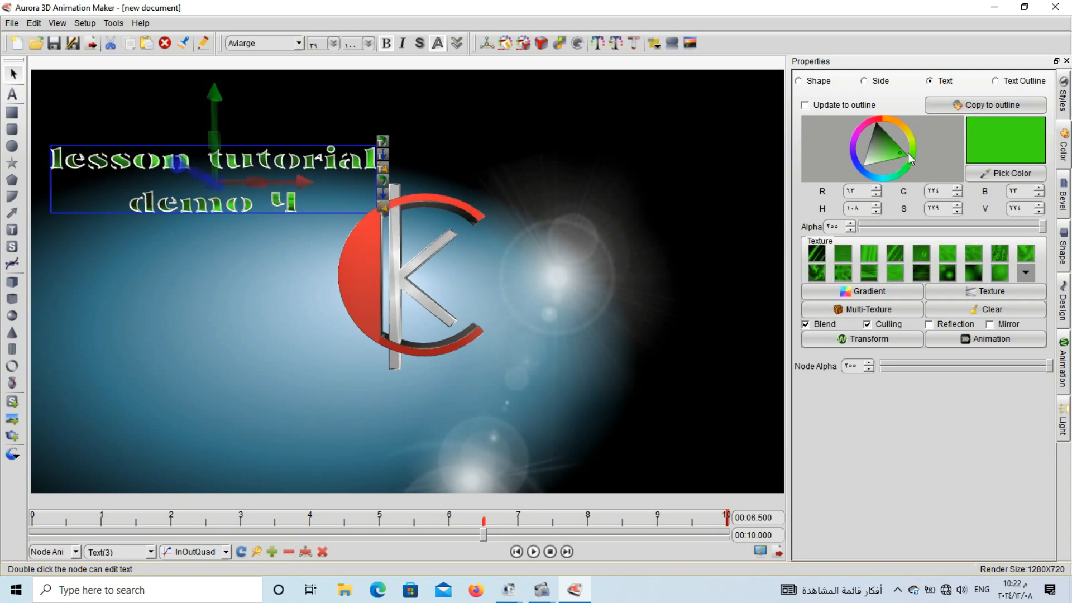
# Recolor the caption's text outline teal and store the look in the 6.5-second keyframe
pyautogui.click(996, 81)
pyautogui.click(902, 130)
pyautogui.moveTo(888, 142); pyautogui.dragTo(896, 129)
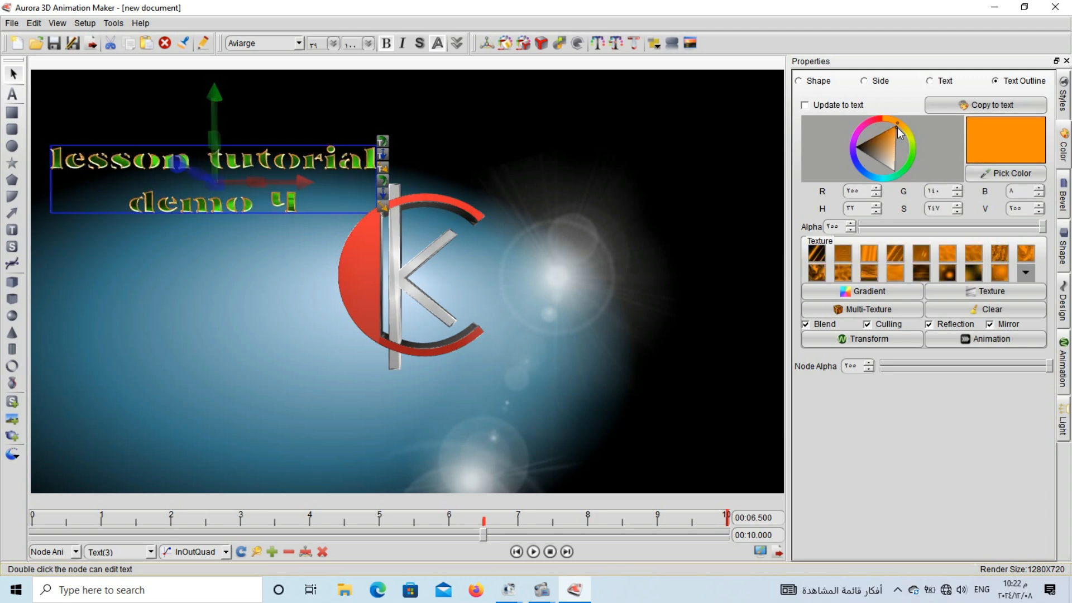
pyautogui.click(880, 181)
pyautogui.click(889, 164)
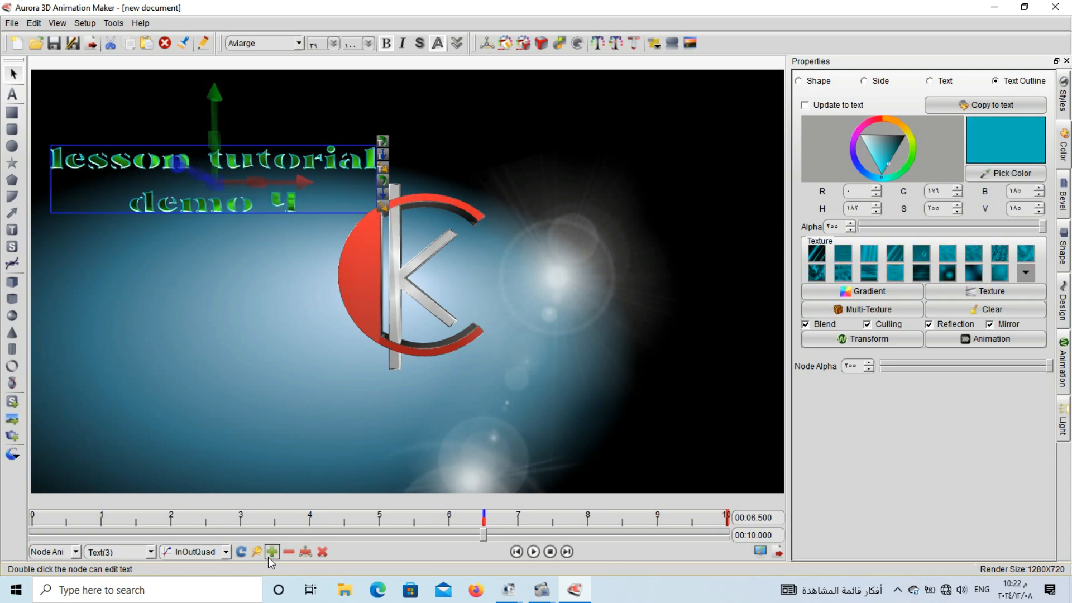
# At 0 seconds, move the caption to the lower left of the scene and recolor its outline blue
pyautogui.click(551, 552)
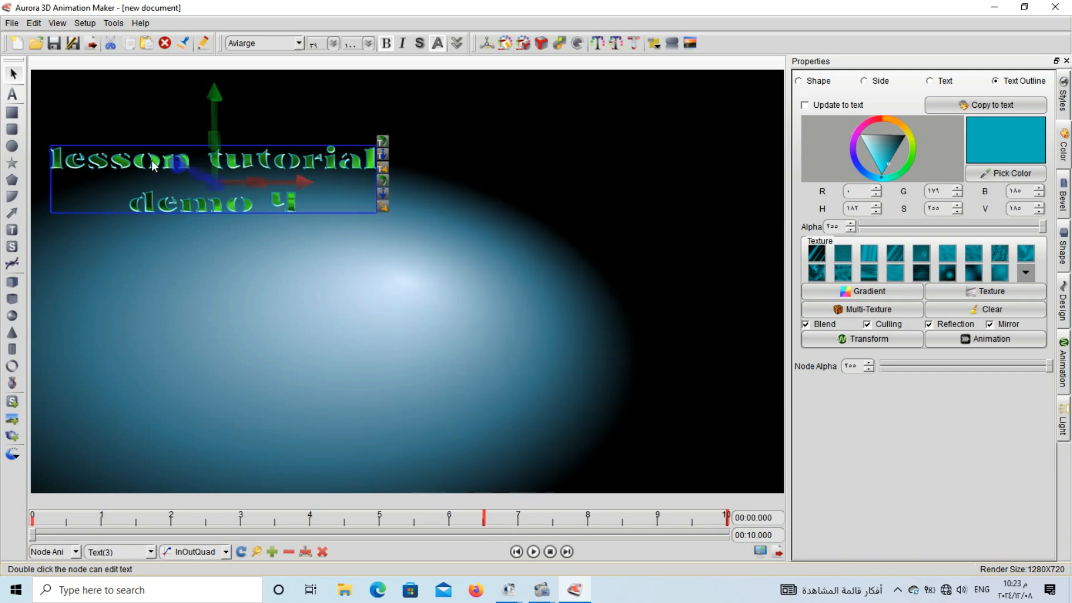
pyautogui.moveTo(152, 160); pyautogui.dragTo(151, 421)
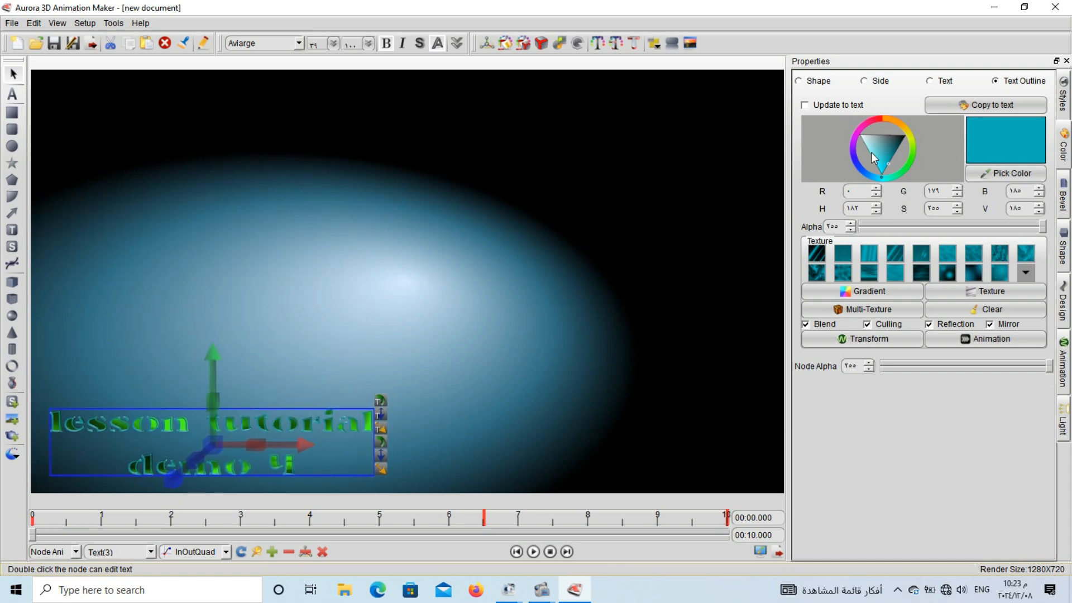
pyautogui.moveTo(874, 158)
pyautogui.mouseDown()
pyautogui.moveTo(886, 153)
pyautogui.moveTo(864, 173)
pyautogui.mouseUp()
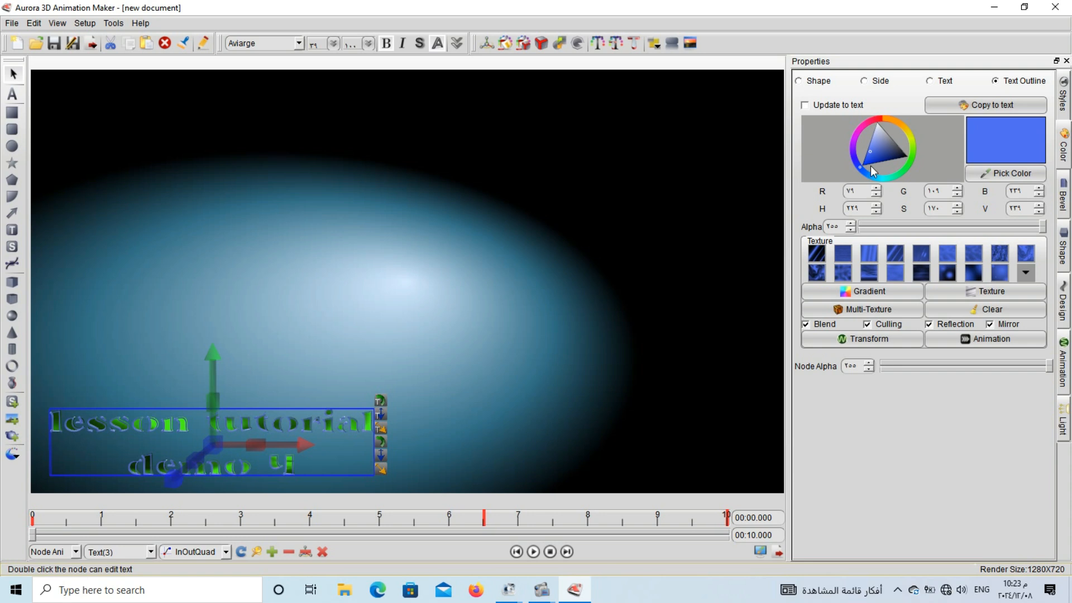
pyautogui.click(870, 165)
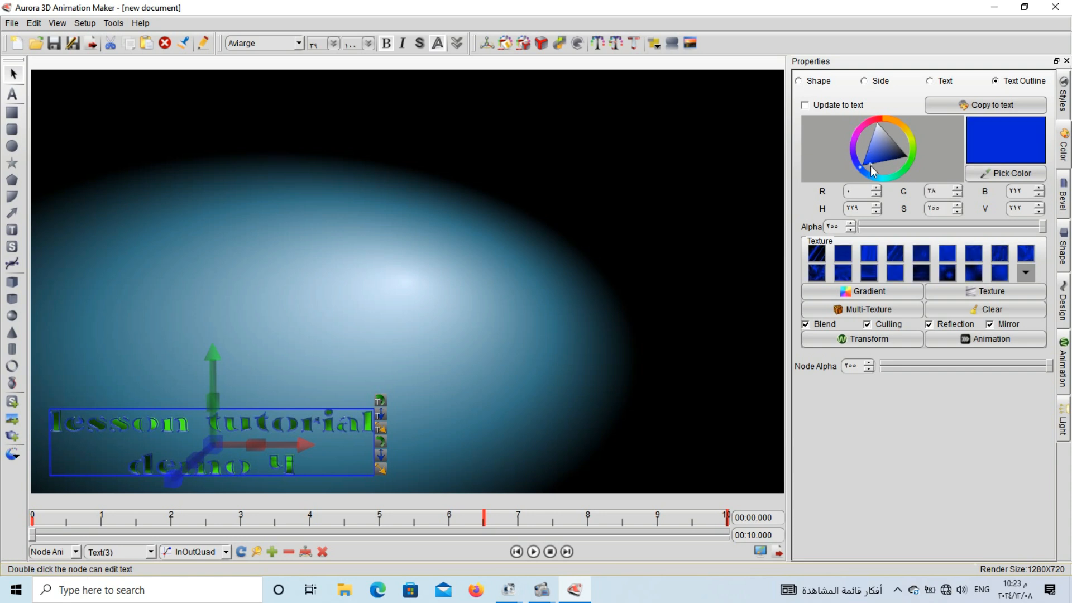
# Recolor the caption's text face red, store a keyframe at 0 seconds and play the animation
pyautogui.click(943, 81)
pyautogui.moveTo(890, 123); pyautogui.dragTo(878, 124)
pyautogui.click(877, 137)
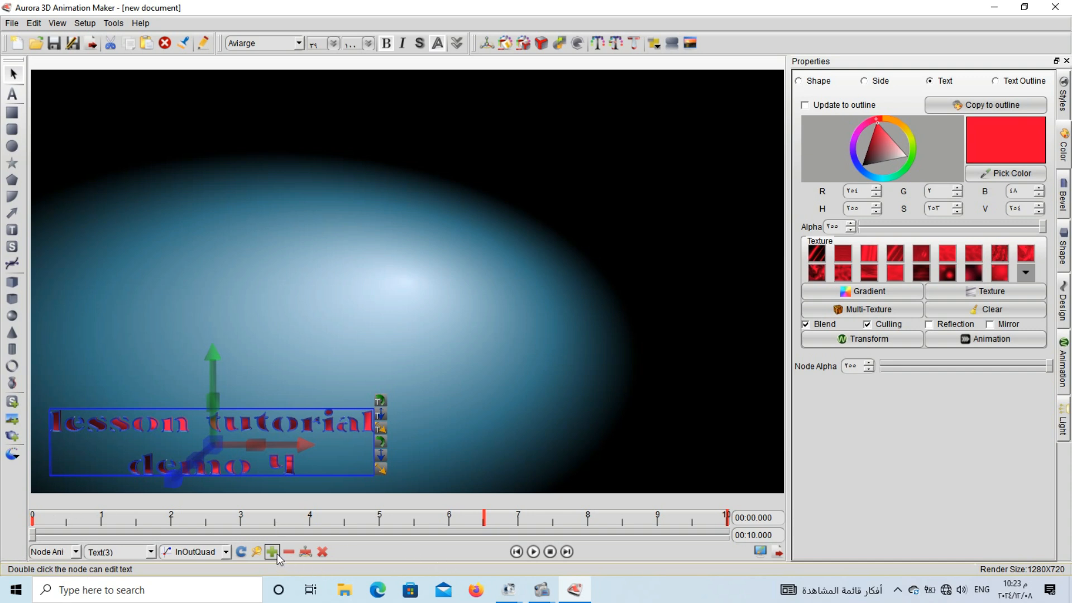
pyautogui.click(534, 552)
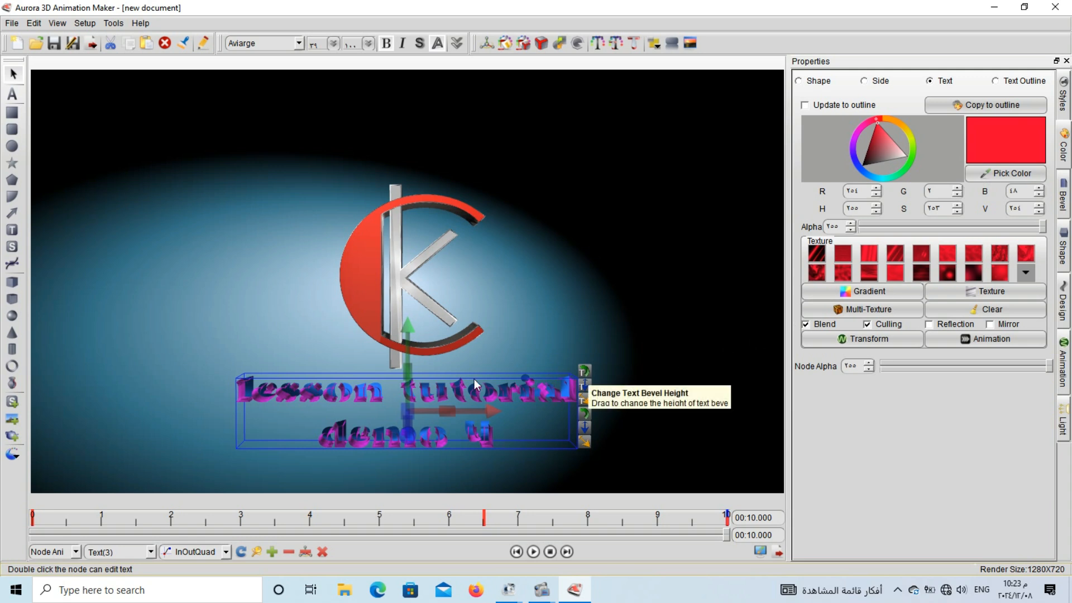
# Shift the transparent image overlapping the logo to the left
pyautogui.click(374, 269)
pyautogui.moveTo(377, 260); pyautogui.dragTo(232, 232)
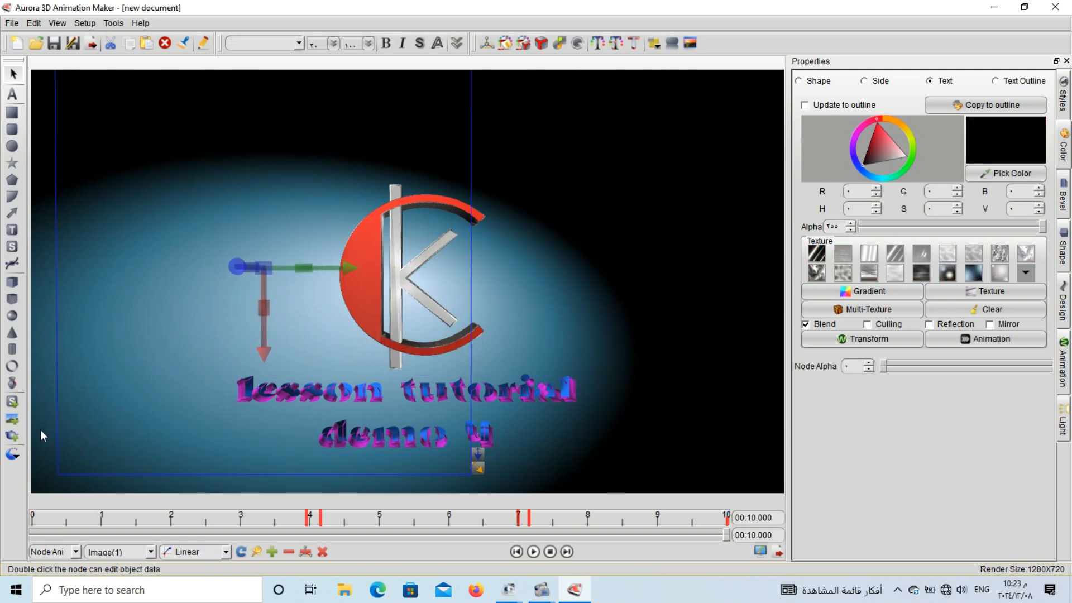
# Add Sun, Space and Flame particle effects to the scene and move a particle effect up above the logo
pyautogui.click(12, 455)
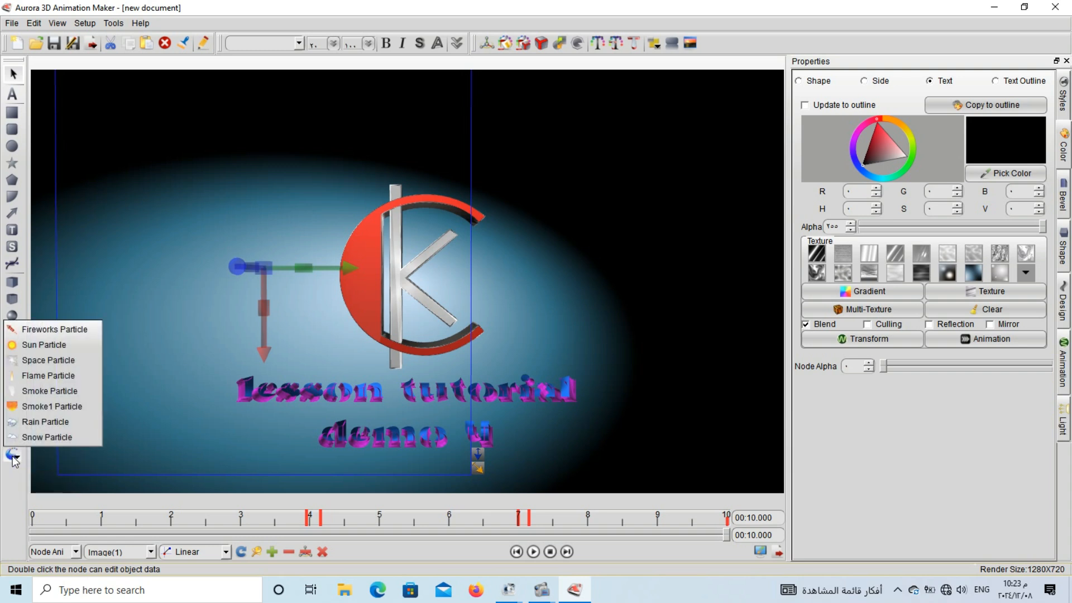
pyautogui.click(44, 344)
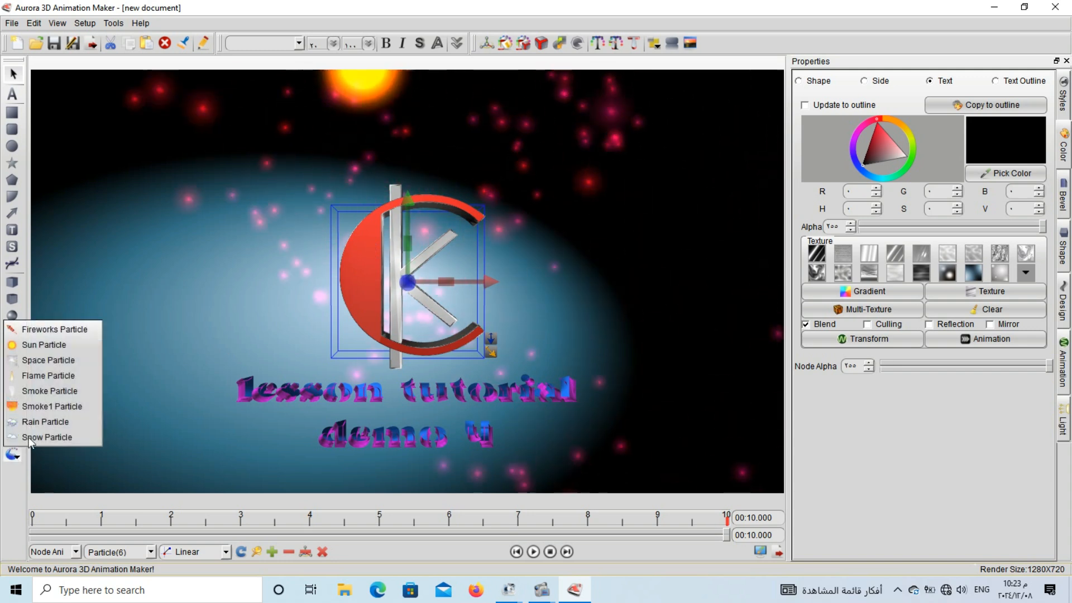
pyautogui.click(52, 361)
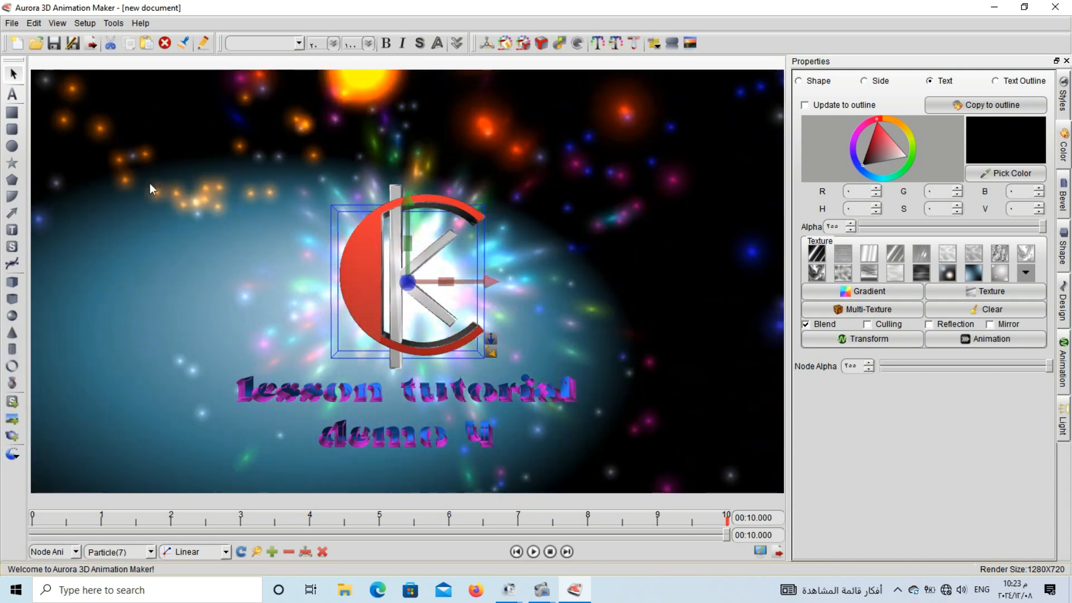
pyautogui.click(13, 453)
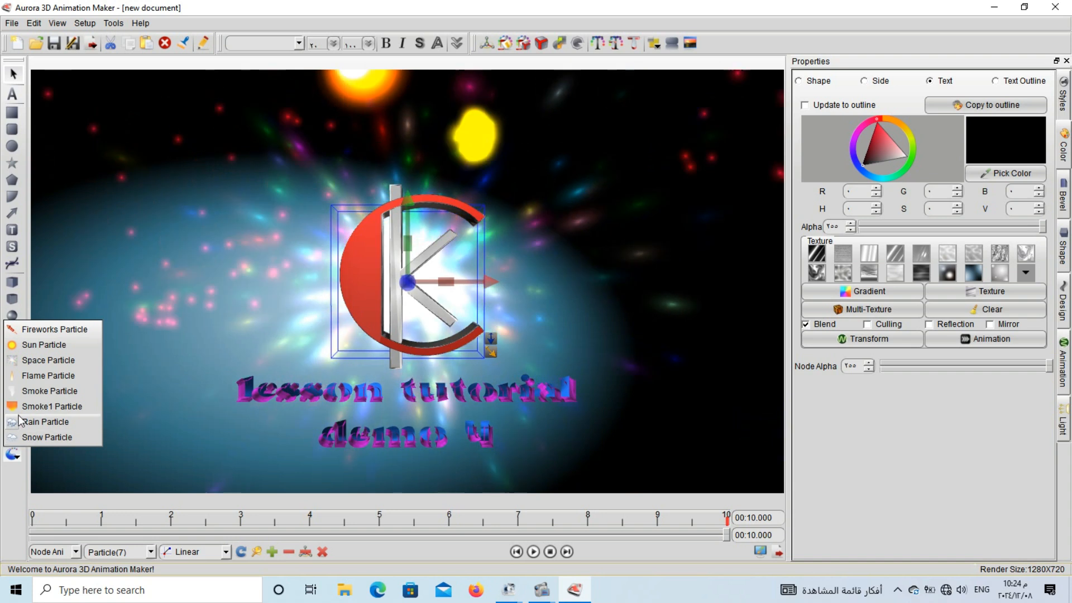
pyautogui.click(52, 377)
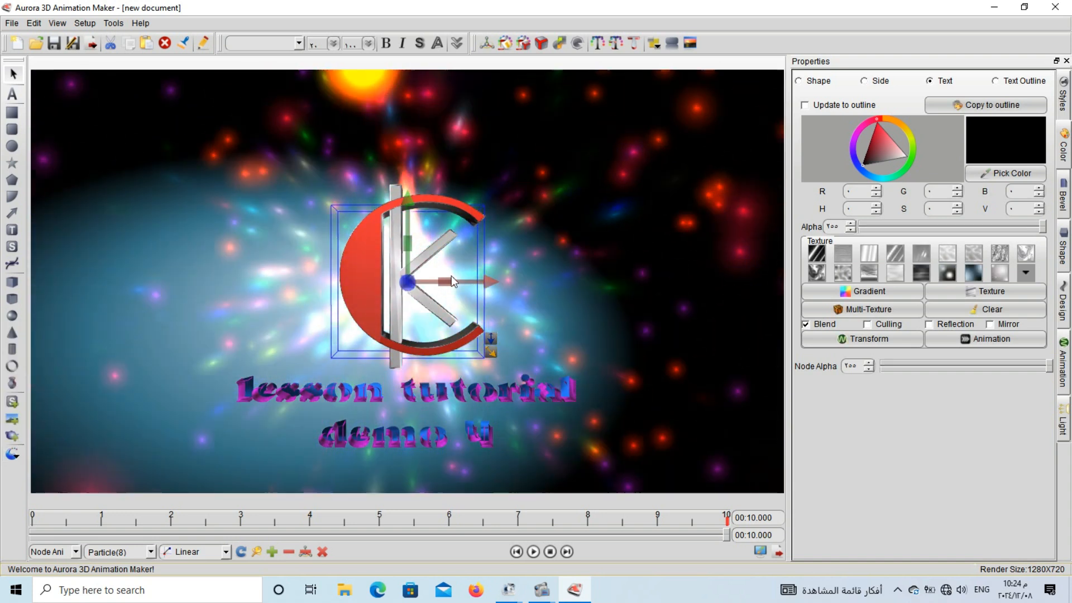
pyautogui.moveTo(464, 273); pyautogui.dragTo(413, 158)
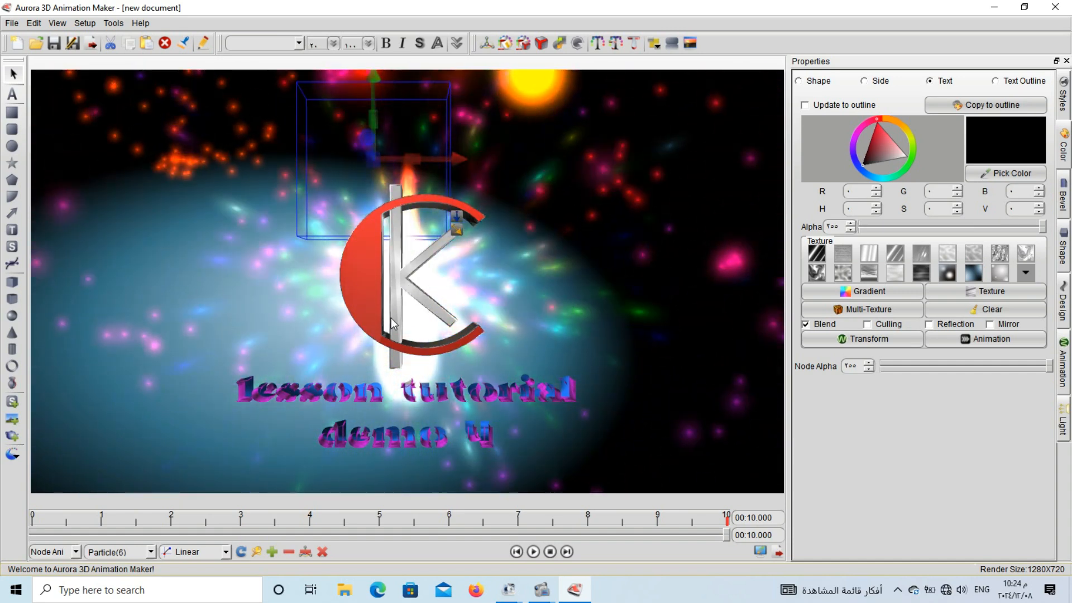
# Move the Space particle effect left of the logo and the Flame particle effect to the upper left of the scene
pyautogui.moveTo(440, 292); pyautogui.dragTo(297, 307)
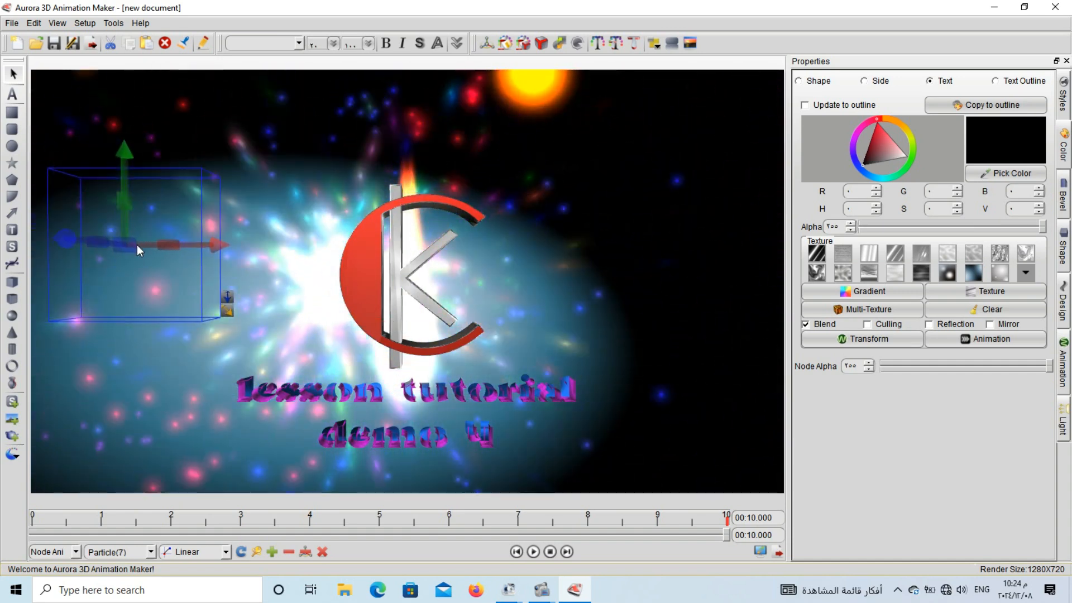
pyautogui.click(428, 291)
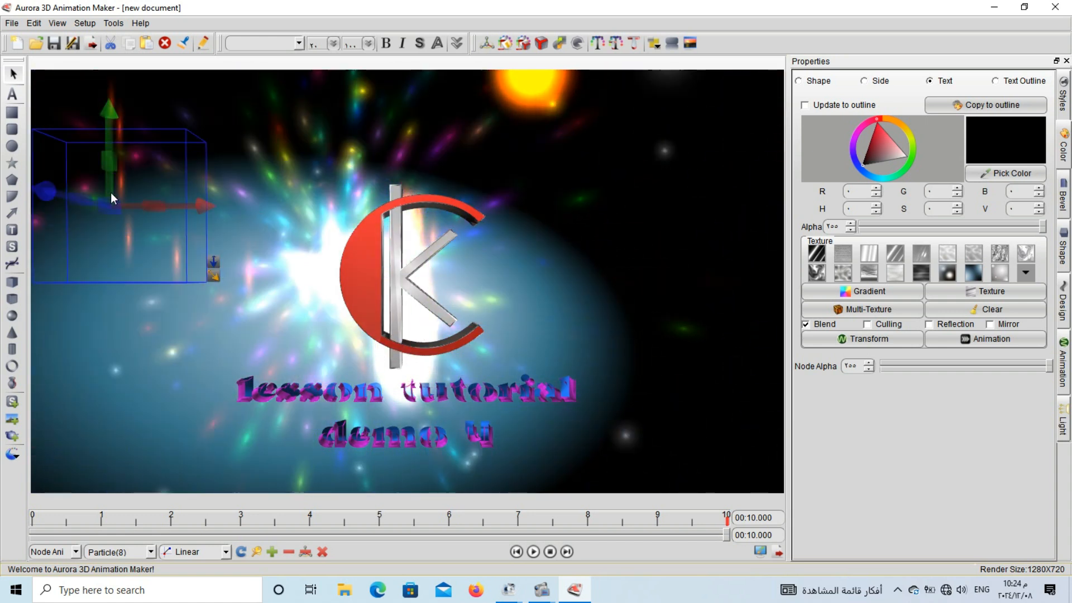
pyautogui.moveTo(427, 330); pyautogui.dragTo(187, 244)
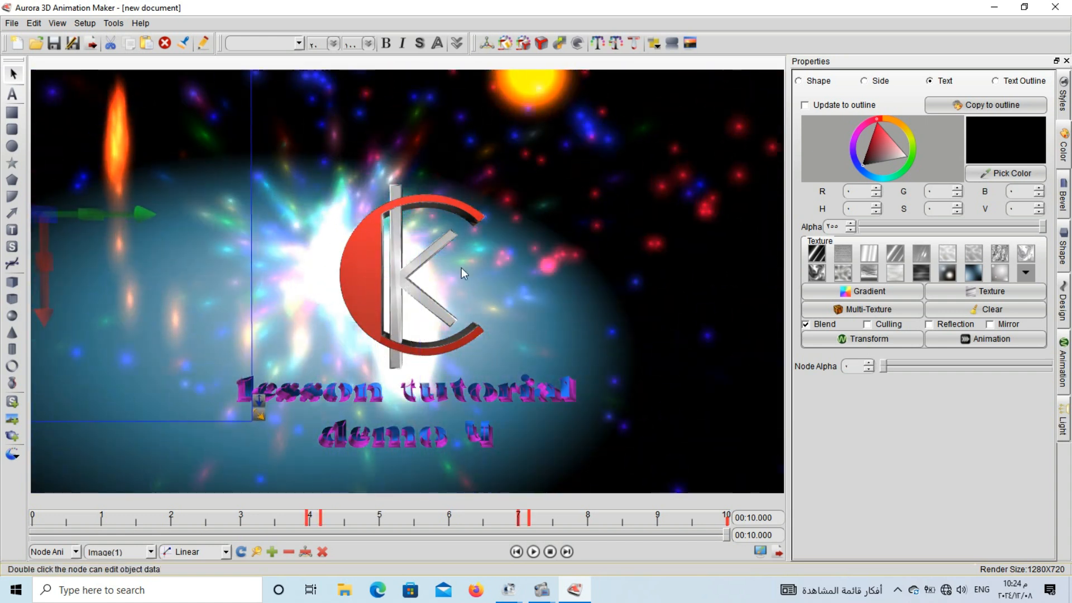
pyautogui.click(473, 301)
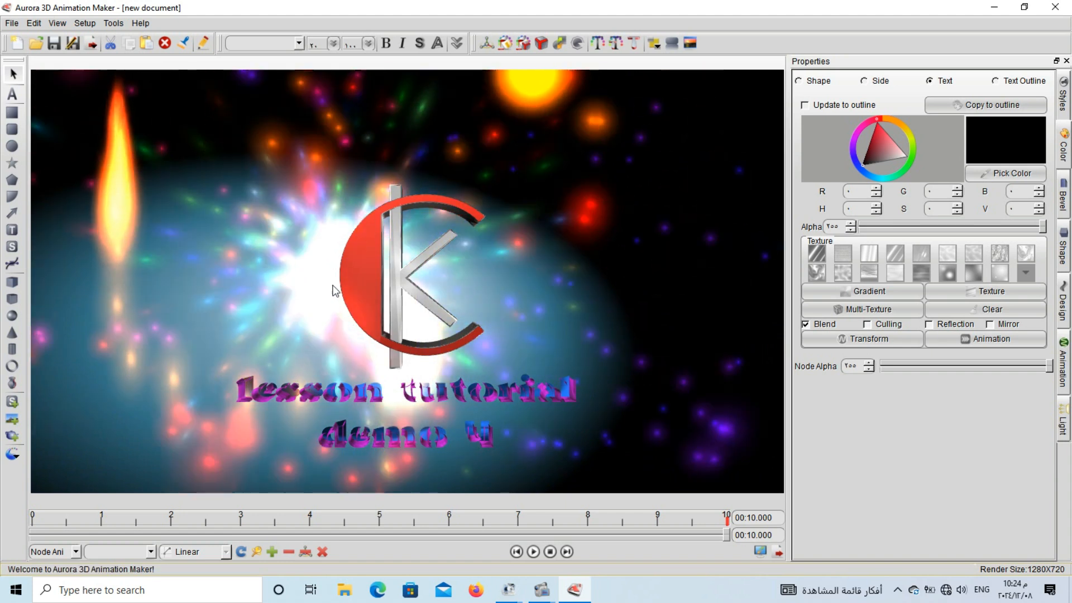
# Shift the logo to the right of the Space particle burst
pyautogui.click(418, 317)
pyautogui.moveTo(418, 316); pyautogui.dragTo(541, 304)
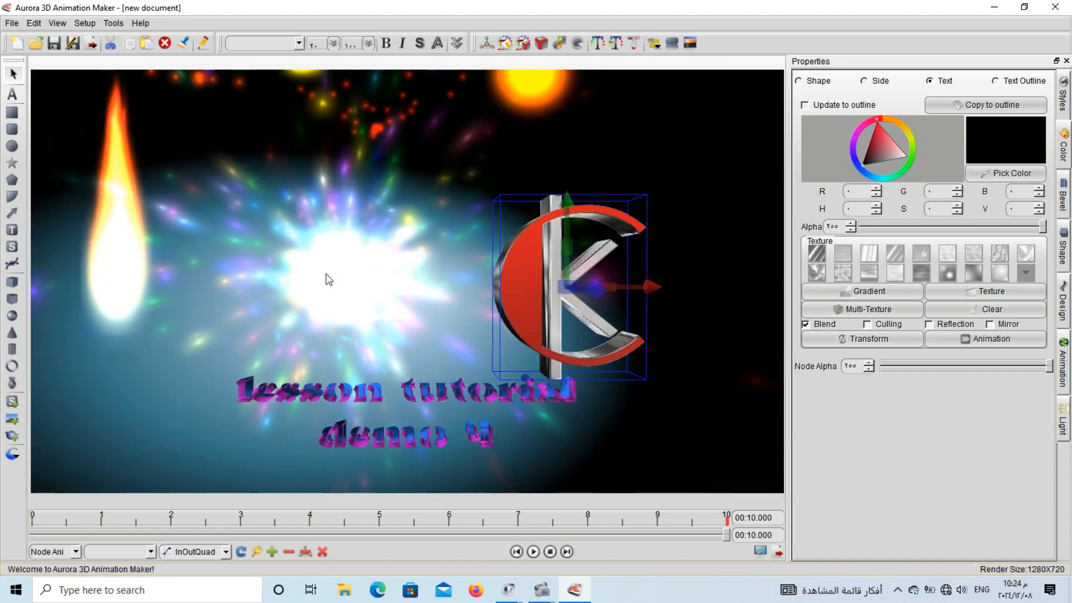
pyautogui.click(367, 283)
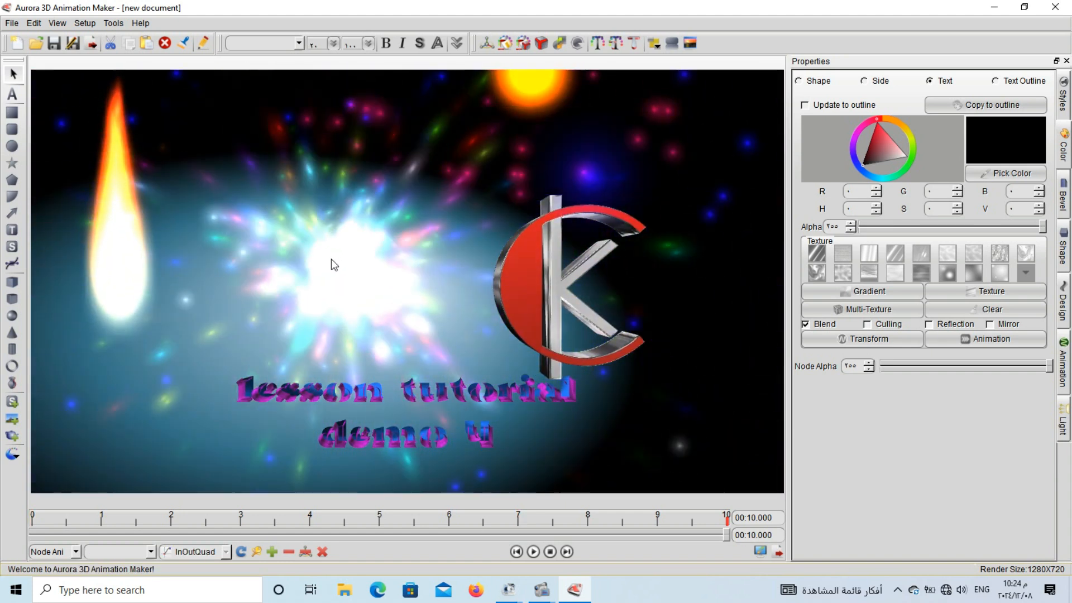
# Add a Smoke1 particle effect and move it to the lower right of the scene
pyautogui.click(19, 453)
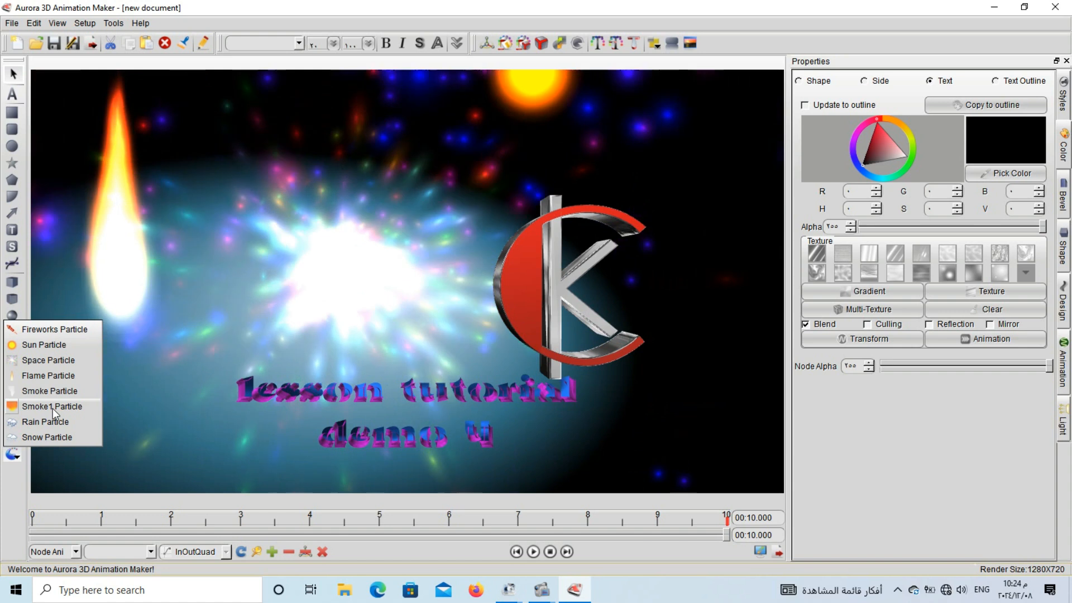
pyautogui.click(52, 406)
pyautogui.moveTo(387, 259); pyautogui.dragTo(651, 420)
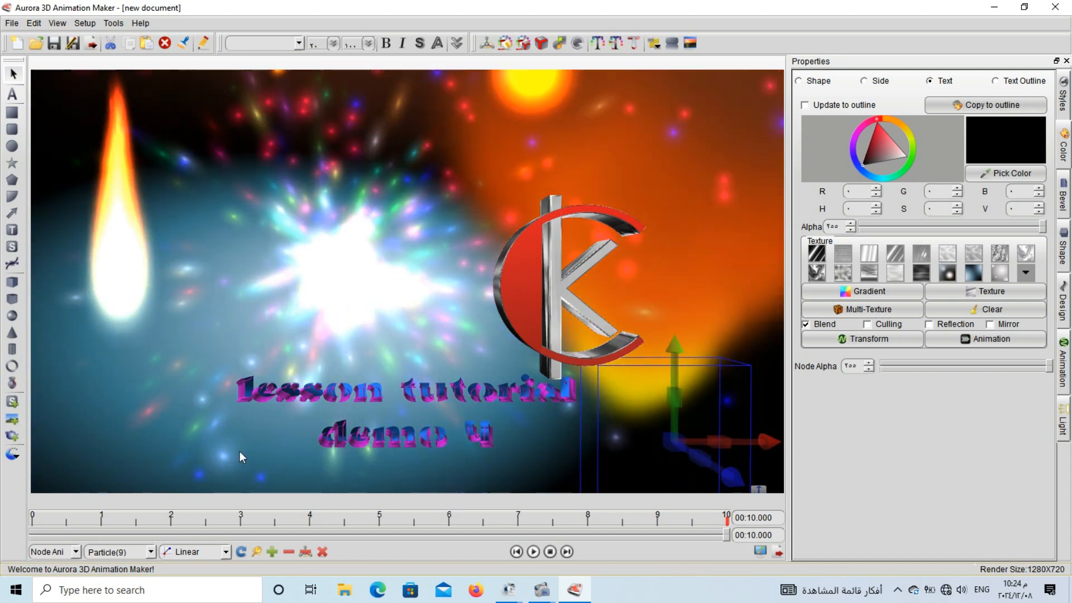
# Add a Rain particle effect and move the Space particle effect right, toward the logo
pyautogui.click(14, 454)
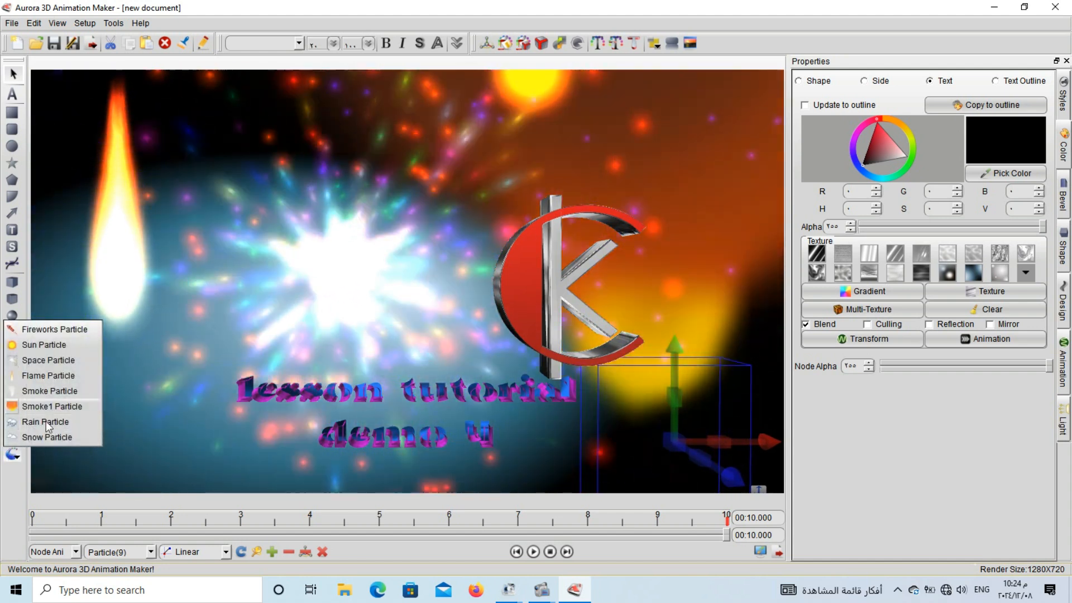
pyautogui.click(26, 423)
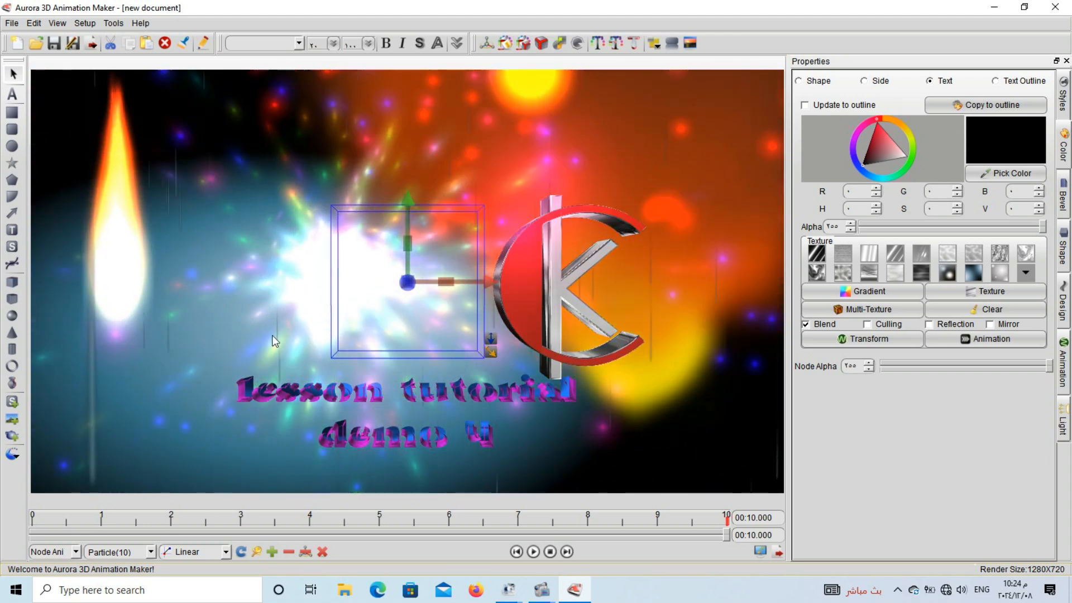
pyautogui.click(714, 371)
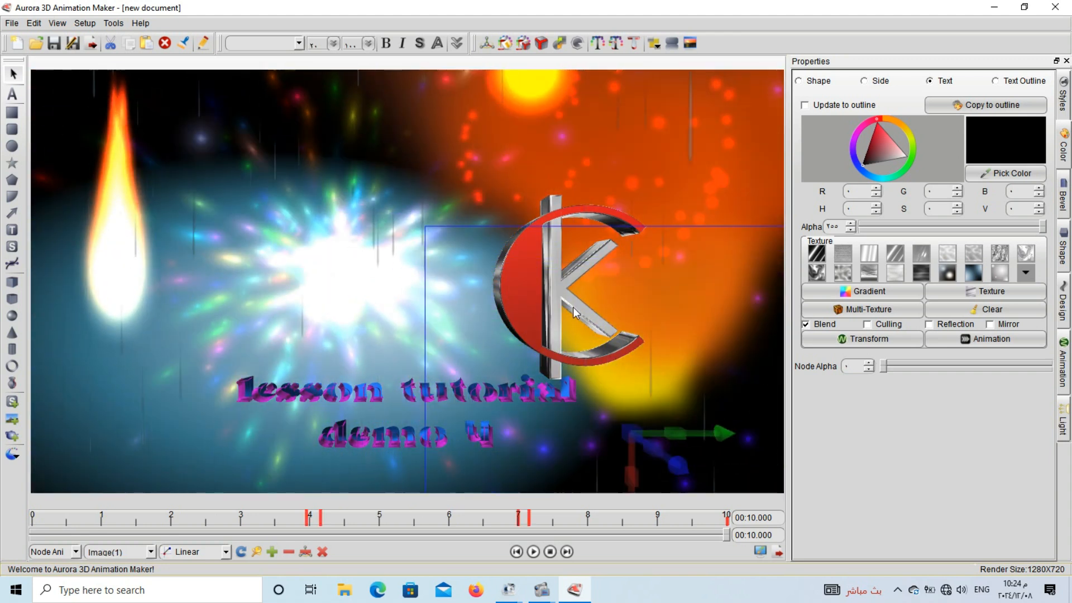
pyautogui.moveTo(174, 273); pyautogui.dragTo(637, 296)
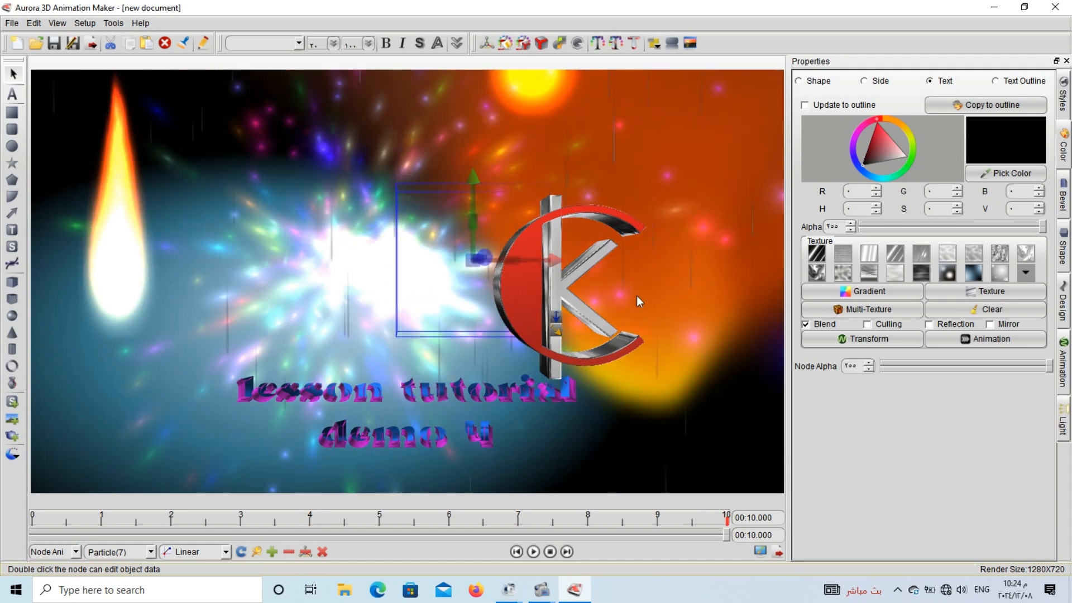
# Add a Snow particle effect and adjust its orientation in the middle of the scene
pyautogui.click(13, 454)
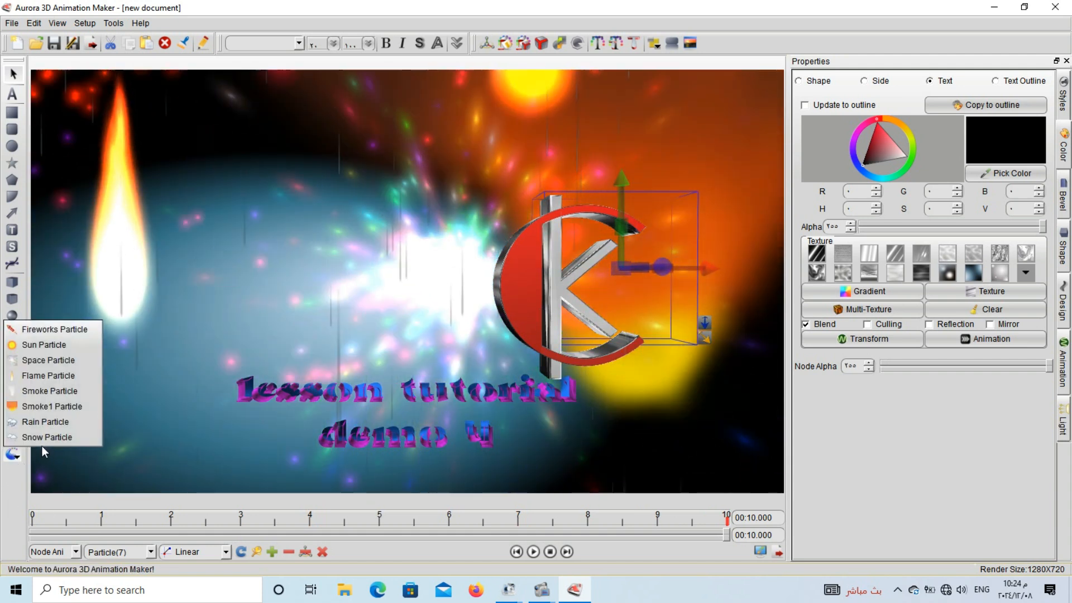
pyautogui.click(45, 437)
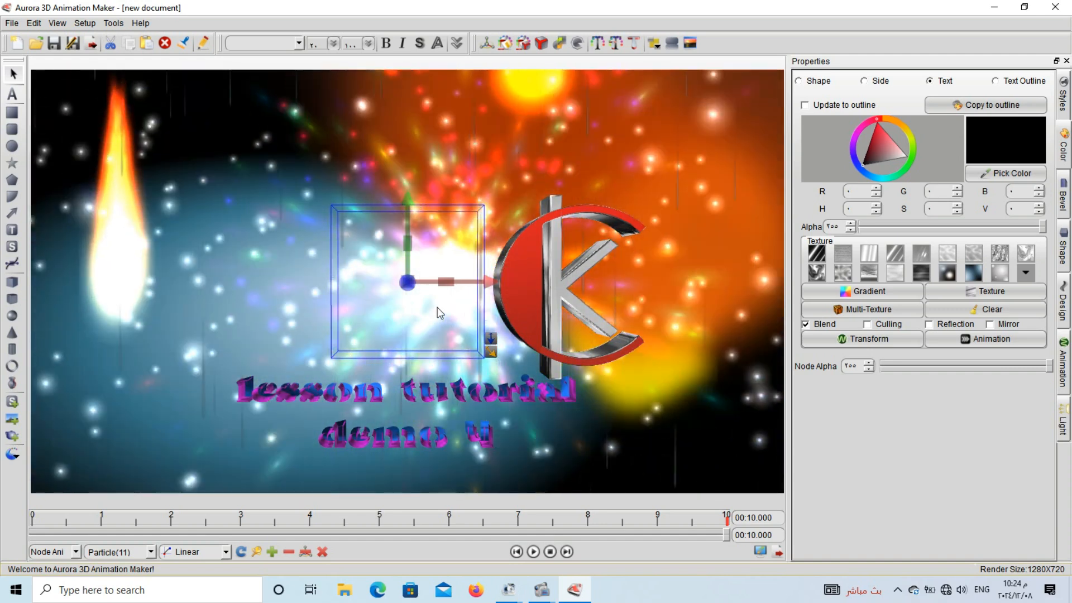
pyautogui.click(13, 454)
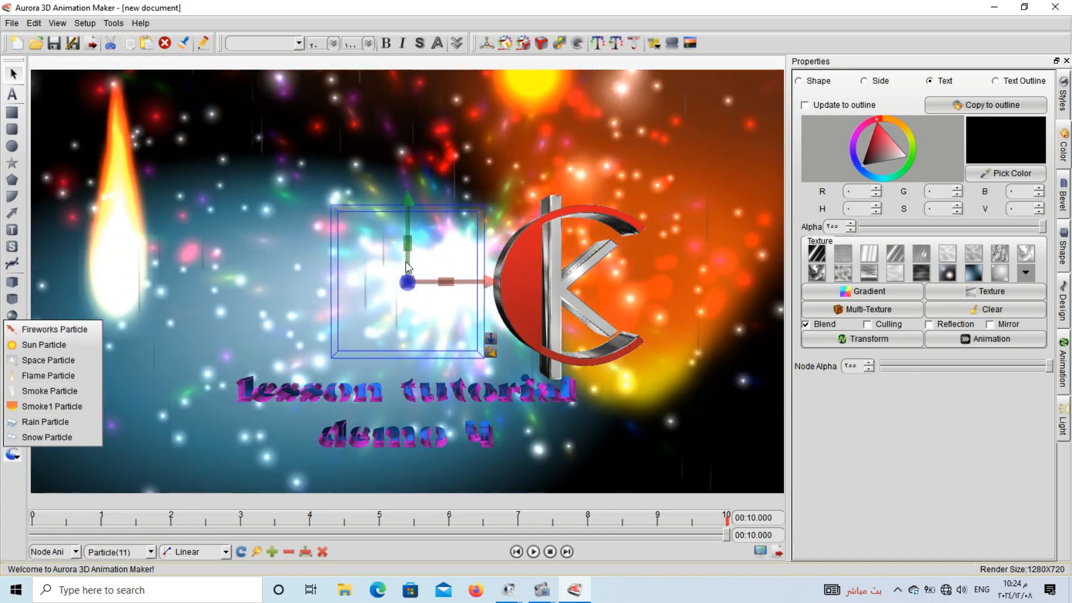
pyautogui.moveTo(409, 264); pyautogui.dragTo(445, 246)
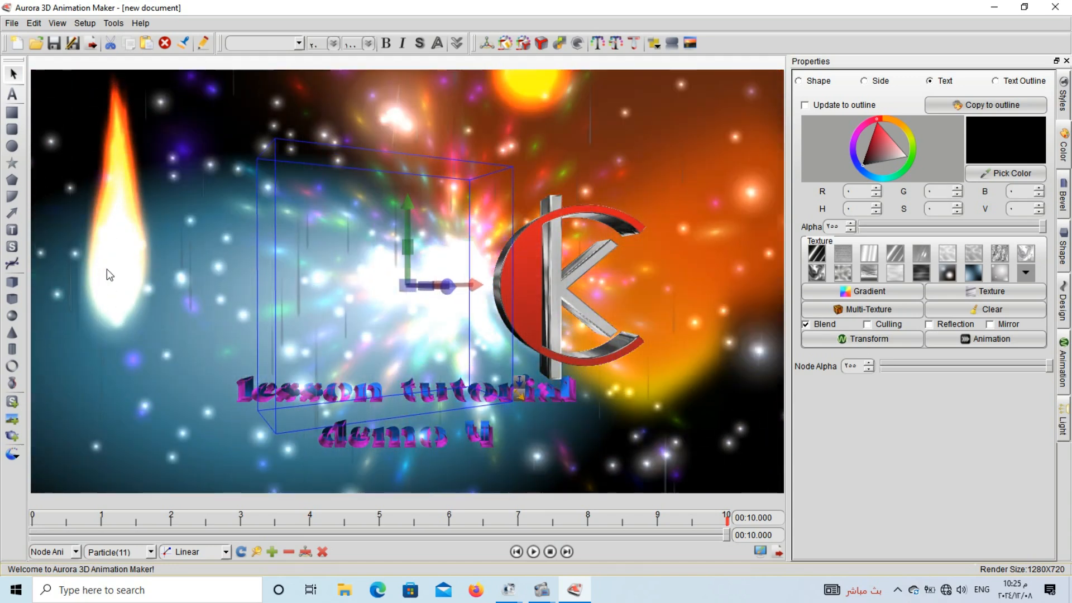
# Move the Flame particle effect from the left side of the scene to the center beside the logo
pyautogui.click(116, 275)
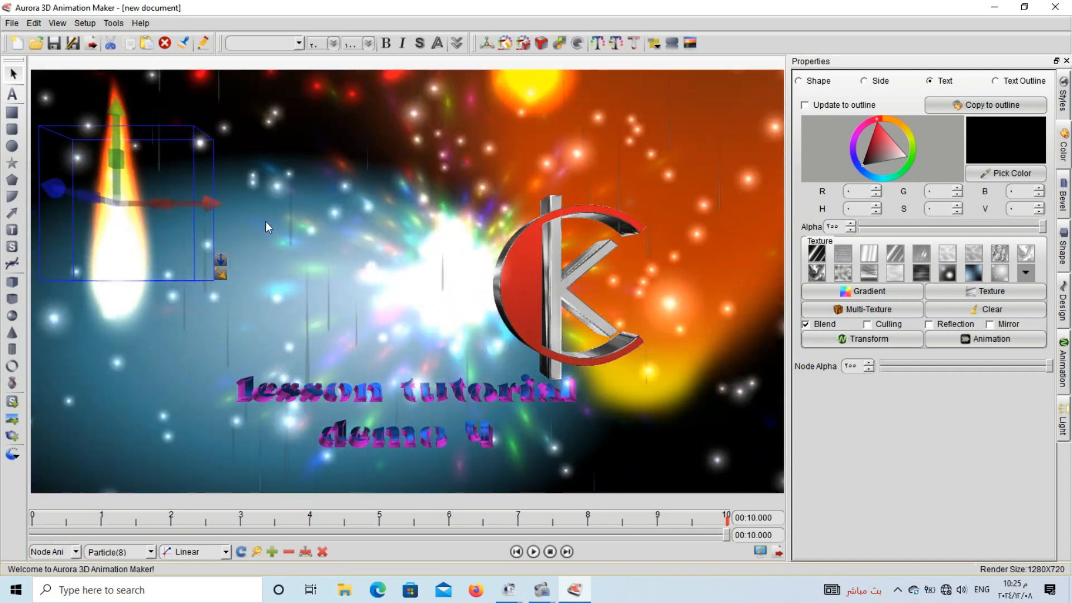
pyautogui.moveTo(266, 221); pyautogui.dragTo(413, 240)
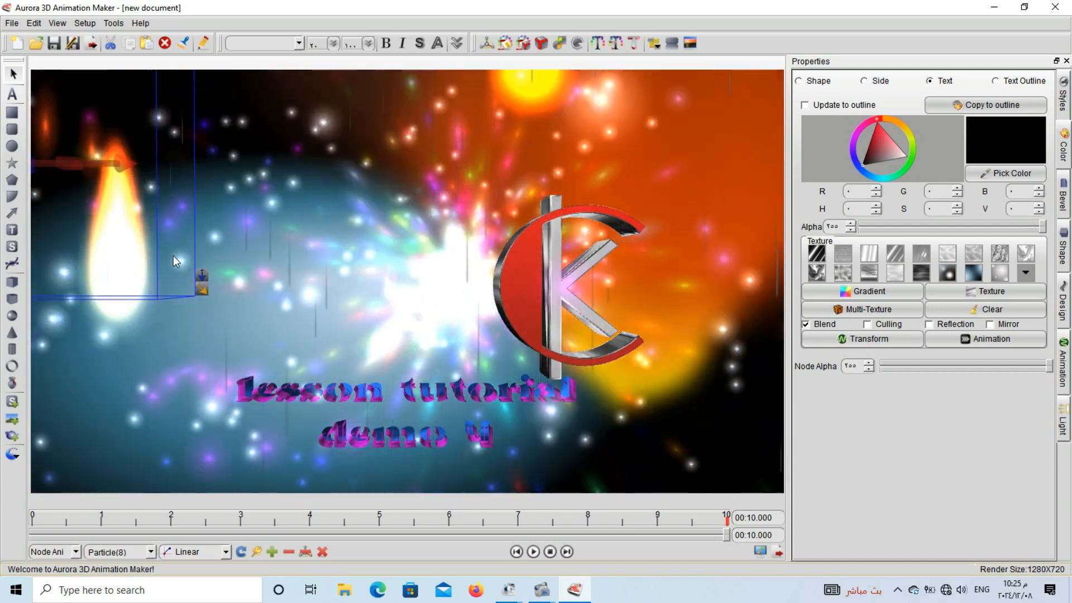
pyautogui.moveTo(111, 168); pyautogui.dragTo(577, 213)
pyautogui.click(124, 276)
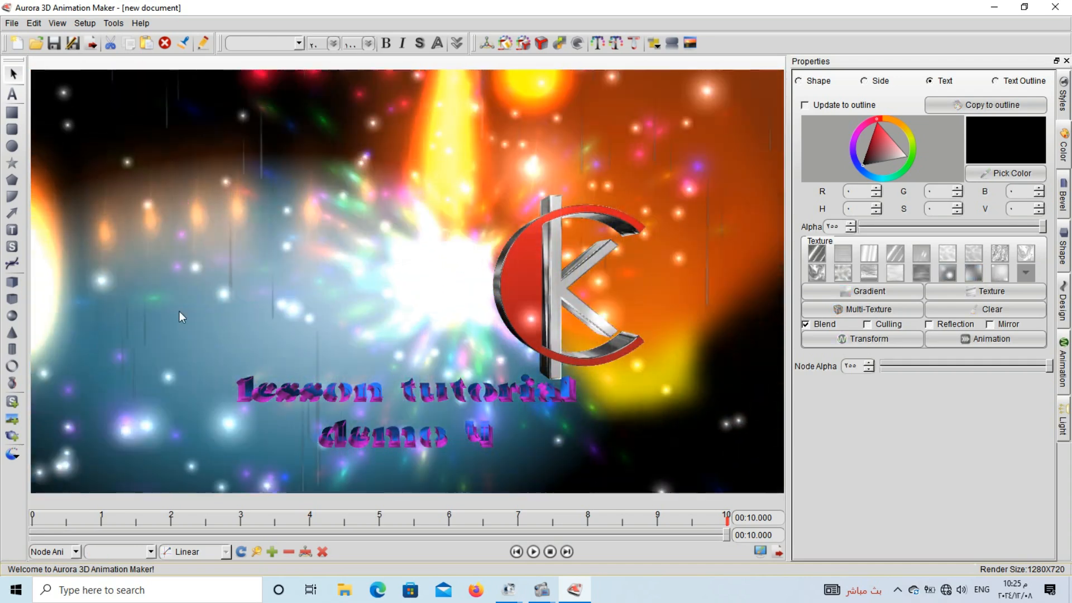
# Insert the 3D model oscar1.3DS and place it above the left part of the caption
pyautogui.click(12, 435)
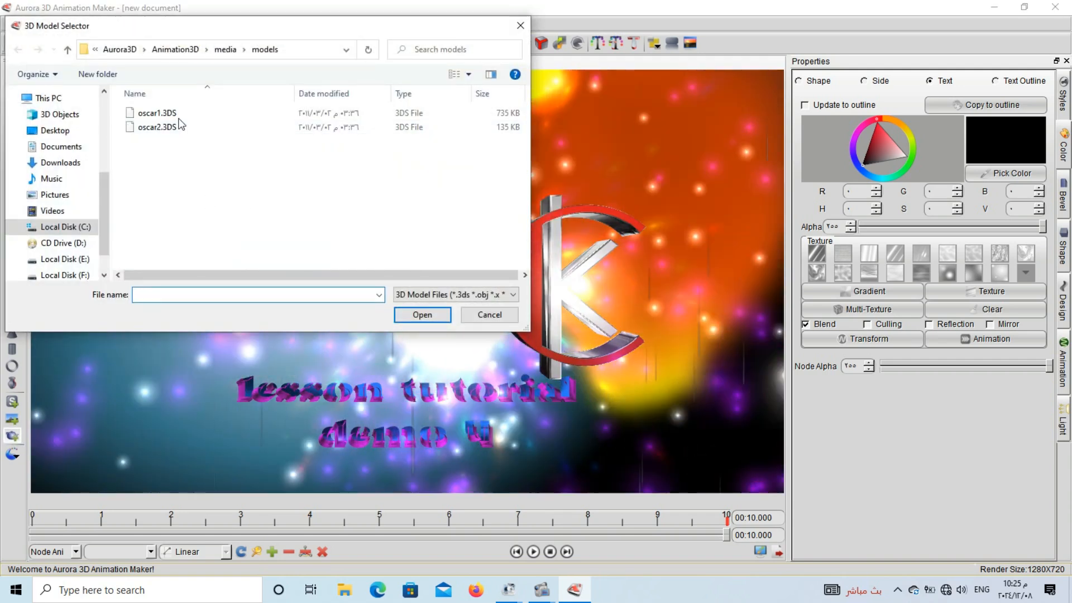
pyautogui.click(160, 114)
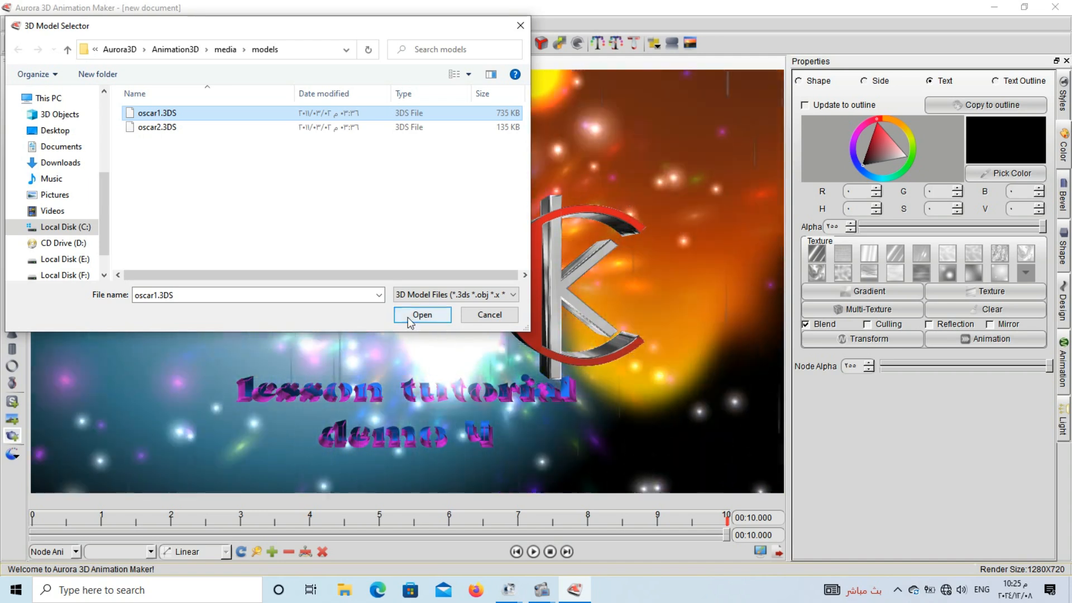
pyautogui.press('Return')
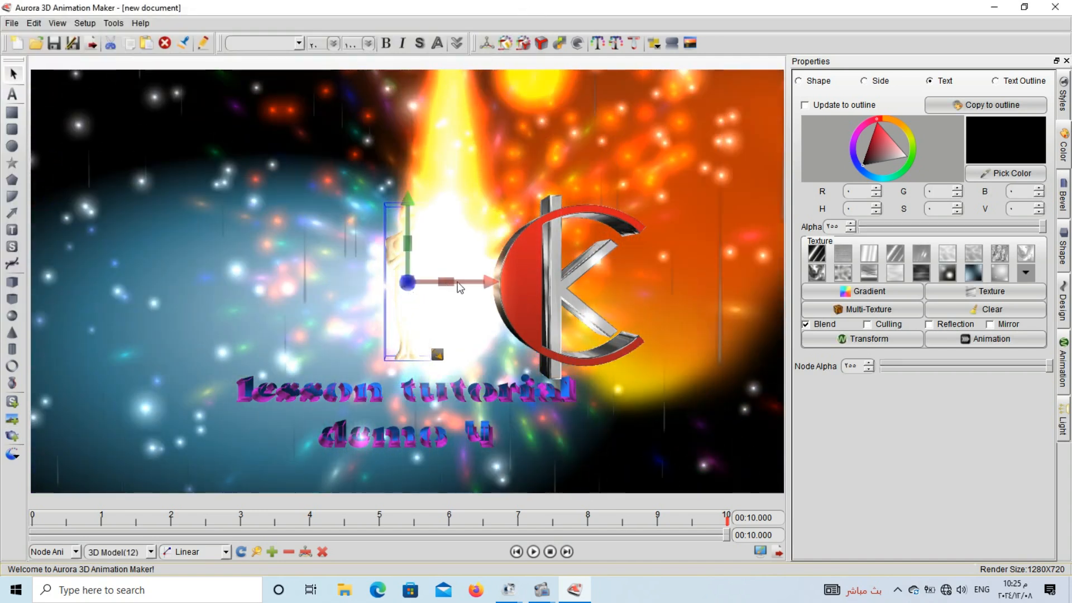
pyautogui.moveTo(459, 287); pyautogui.dragTo(312, 279)
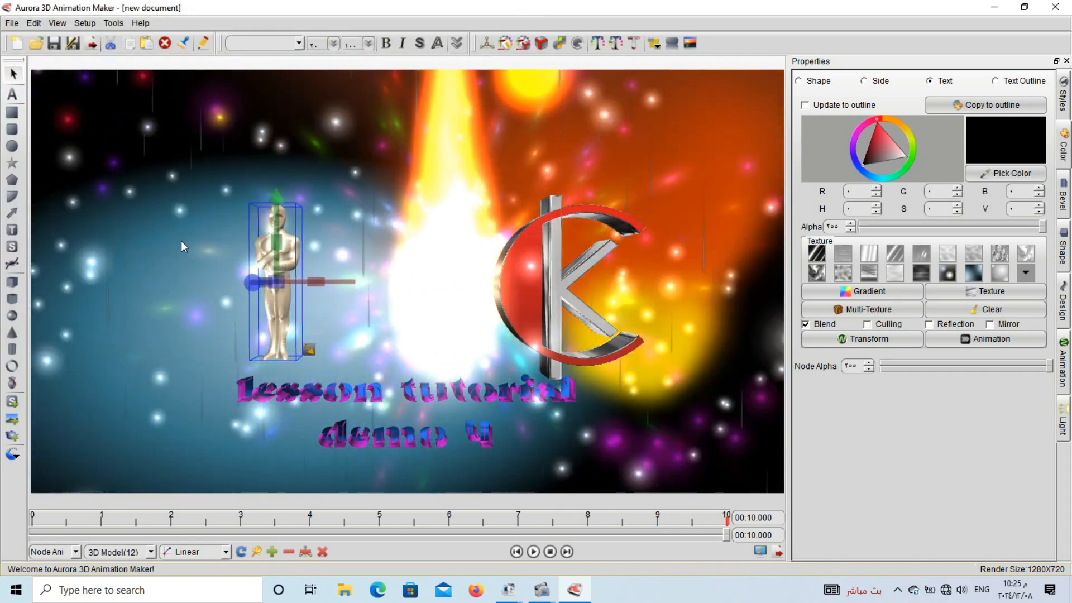
pyautogui.moveTo(181, 240); pyautogui.dragTo(195, 243)
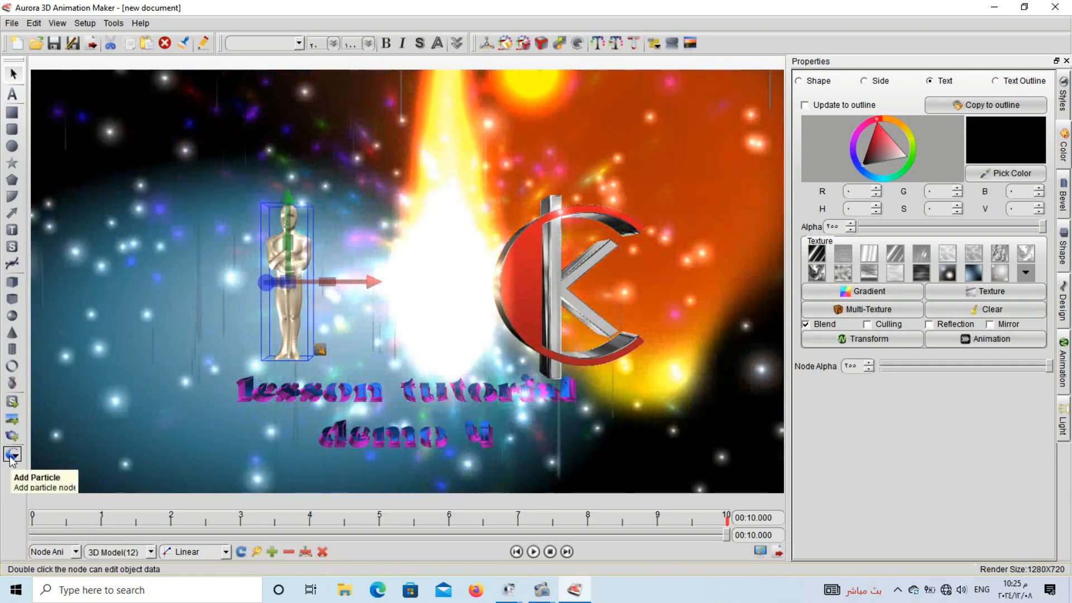
# Insert the Capture8 image into the scene and move it to the upper left
pyautogui.click(12, 420)
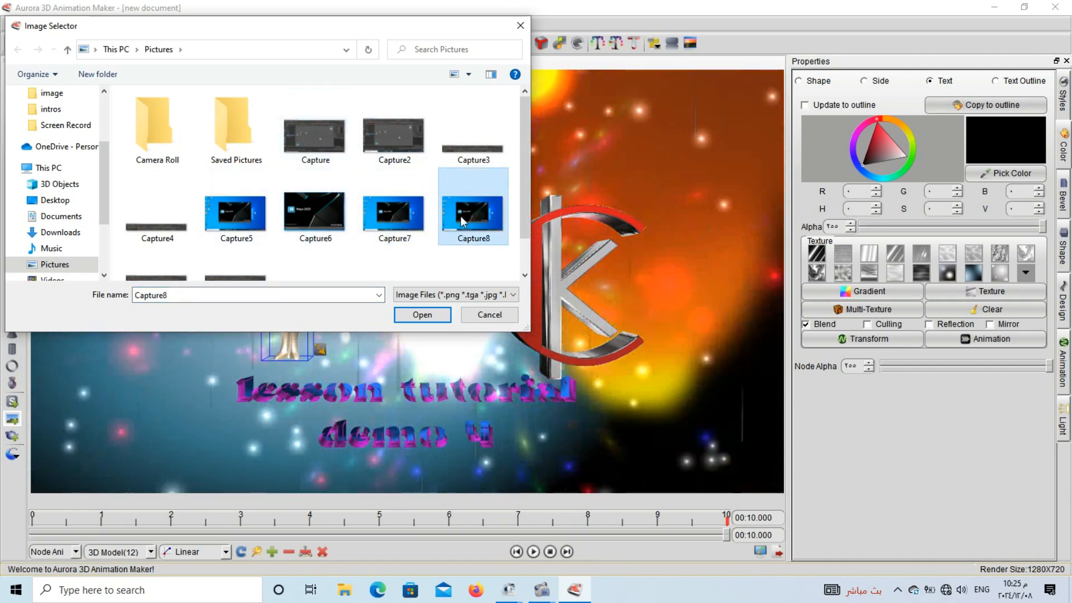
pyautogui.click(425, 315)
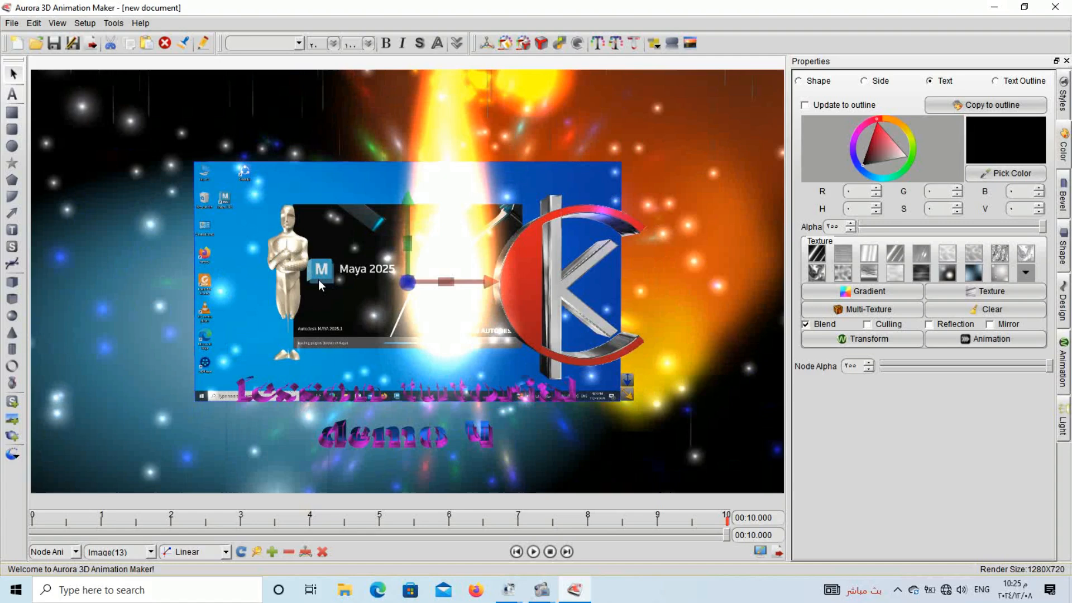
pyautogui.click(190, 143)
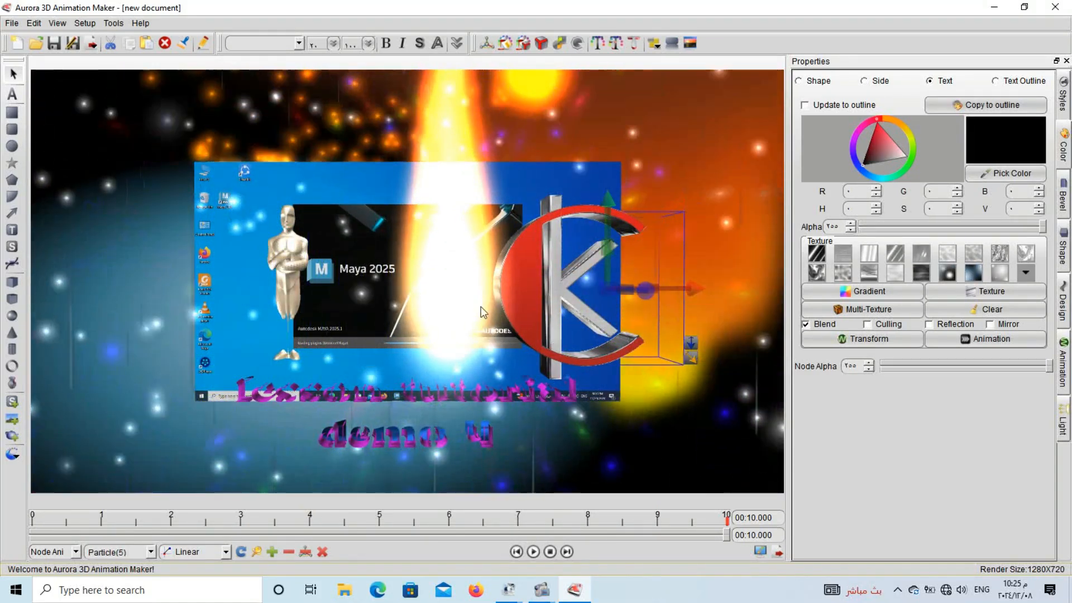
pyautogui.click(572, 219)
pyautogui.click(573, 218)
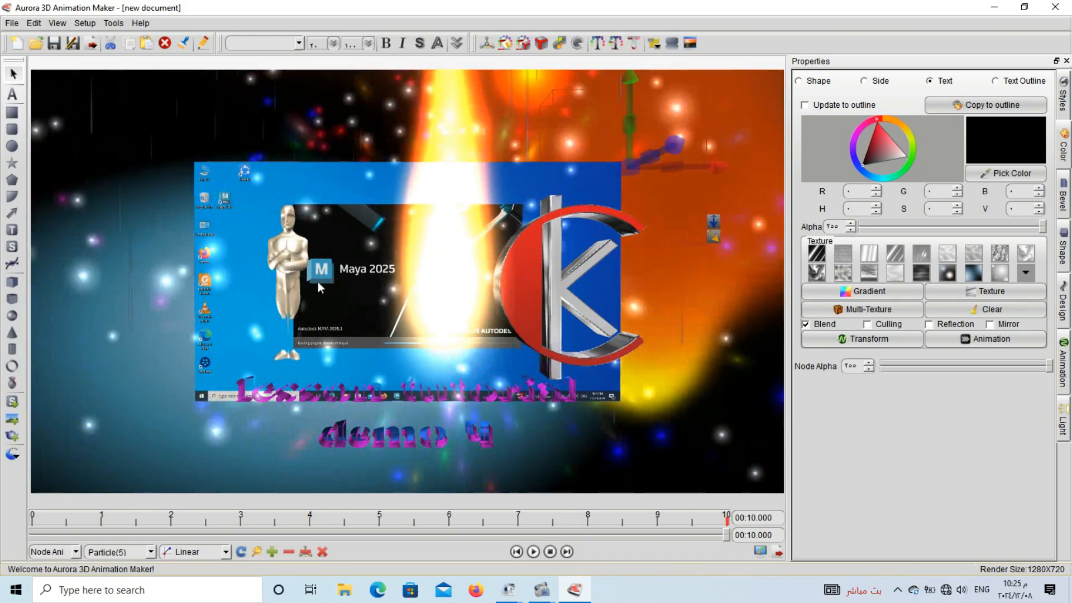
pyautogui.click(338, 330)
pyautogui.moveTo(313, 325); pyautogui.dragTo(212, 272)
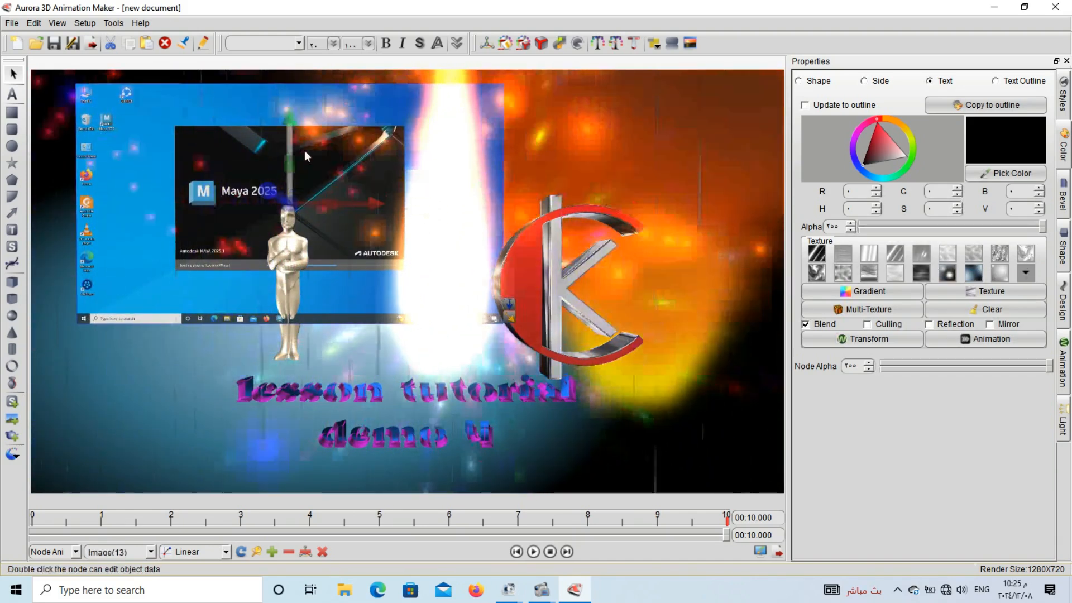
# Rotate the Capture8 image into perspective, then push it farther back and to the left behind the statue
pyautogui.moveTo(305, 152); pyautogui.dragTo(274, 198, button='right')
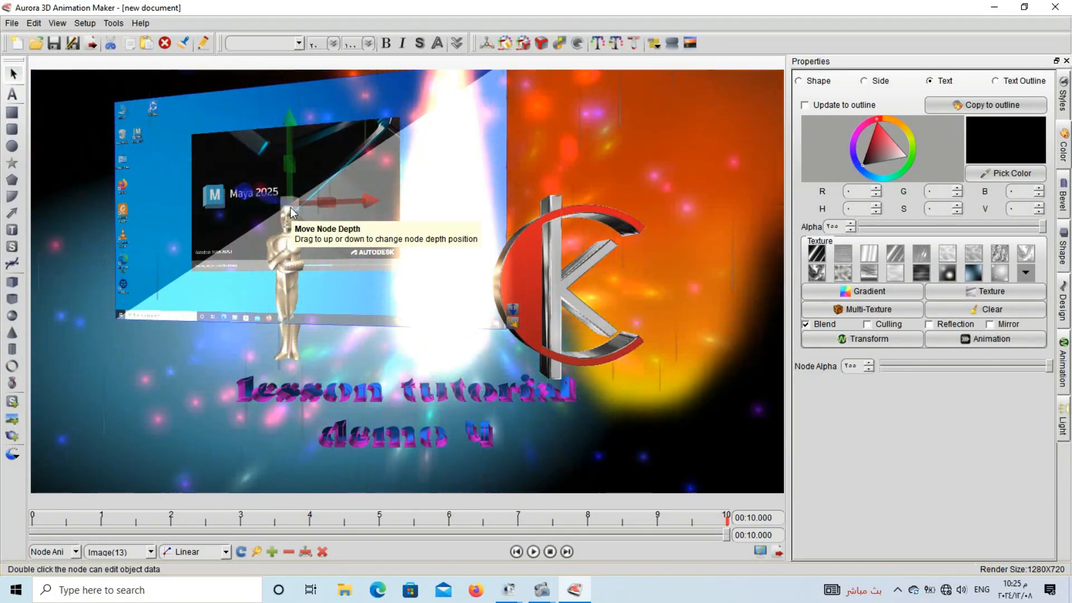
pyautogui.moveTo(291, 206); pyautogui.dragTo(471, 206)
pyautogui.moveTo(399, 218); pyautogui.dragTo(224, 206)
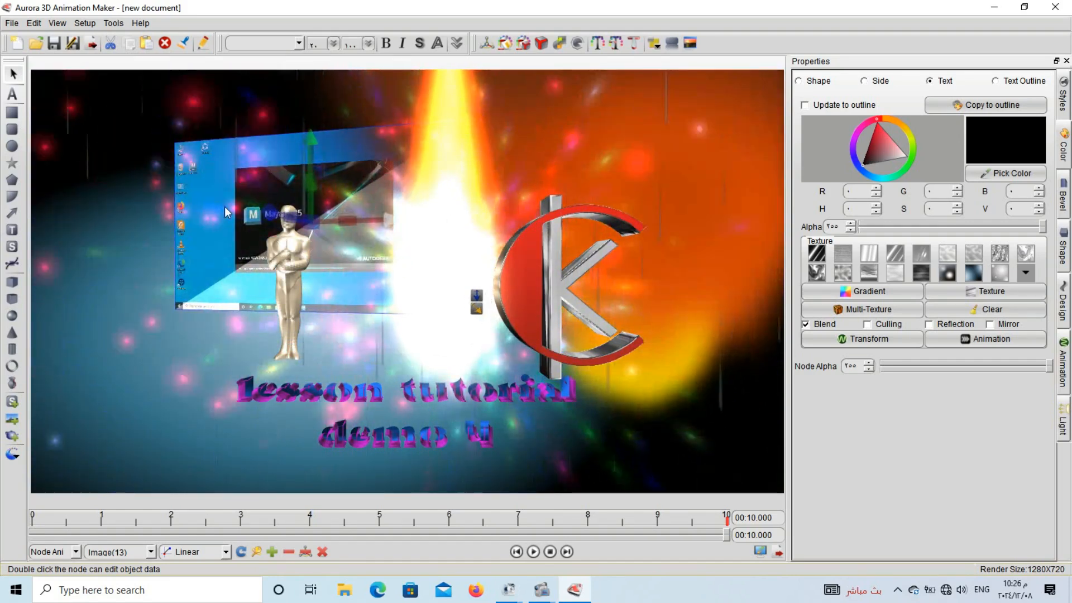
pyautogui.moveTo(355, 213); pyautogui.dragTo(130, 216)
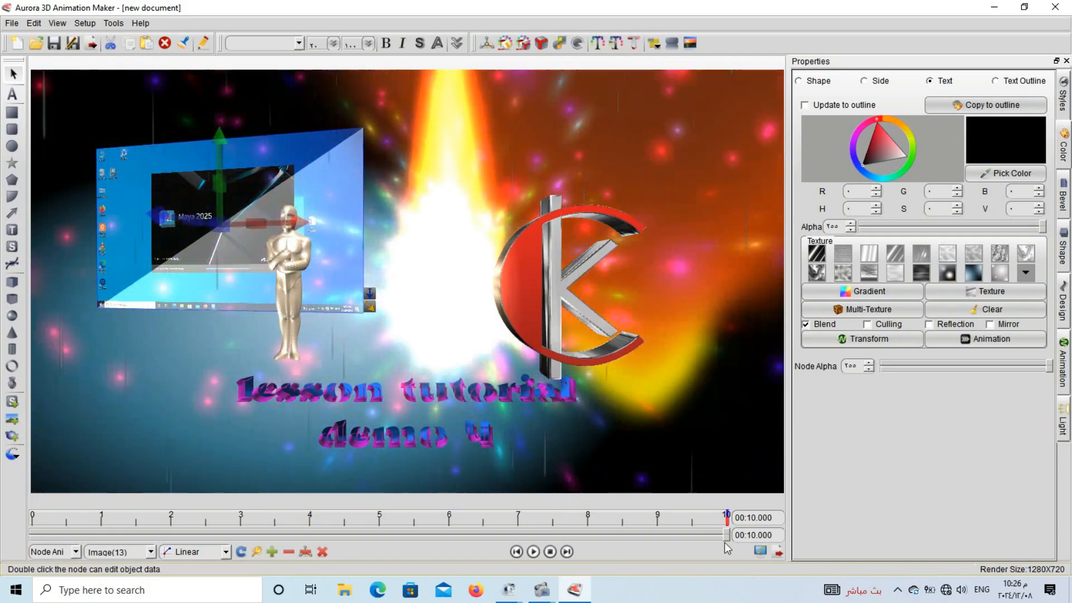
# At 0 seconds, move the Capture8 image to the lower right, turn it around its vertical axis, store a keyframe and play the animation
pyautogui.moveTo(727, 538); pyautogui.dragTo(23, 511)
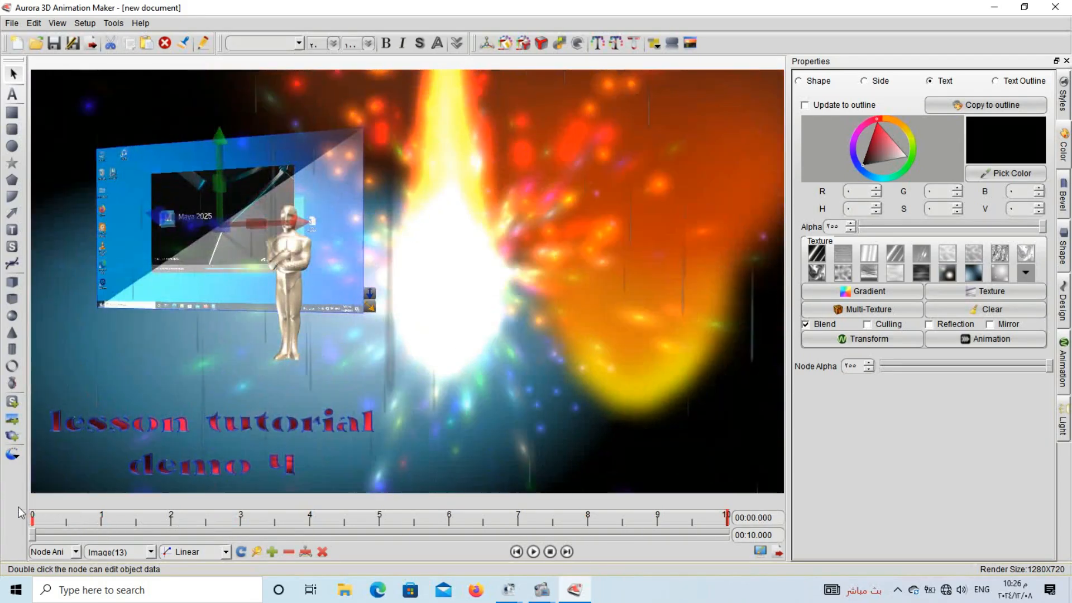
pyautogui.moveTo(151, 177); pyautogui.dragTo(630, 396)
pyautogui.doubleClick(630, 396)
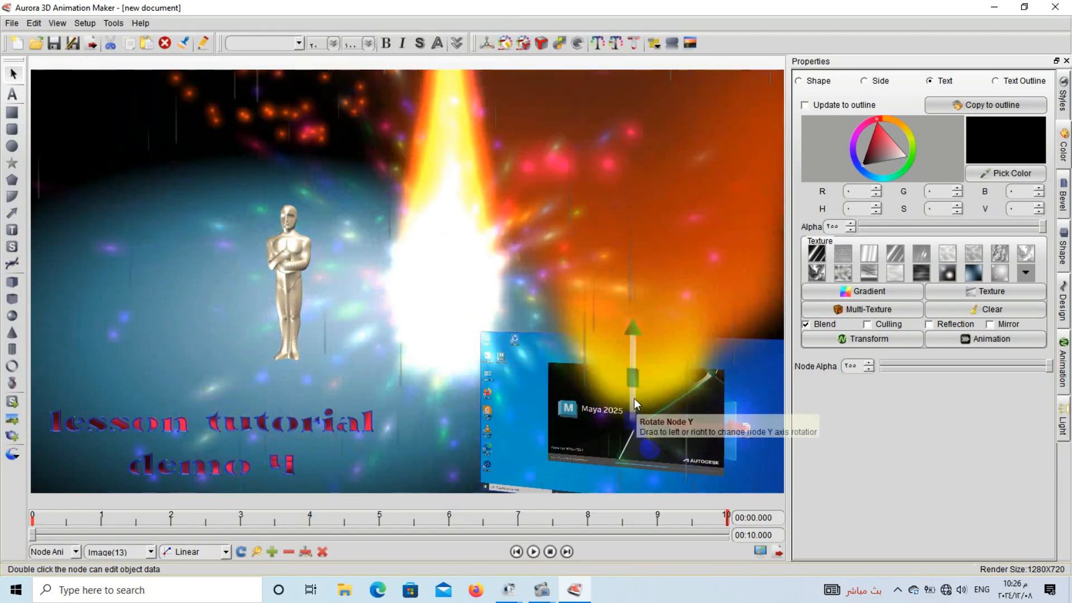
pyautogui.moveTo(634, 397); pyautogui.dragTo(604, 457)
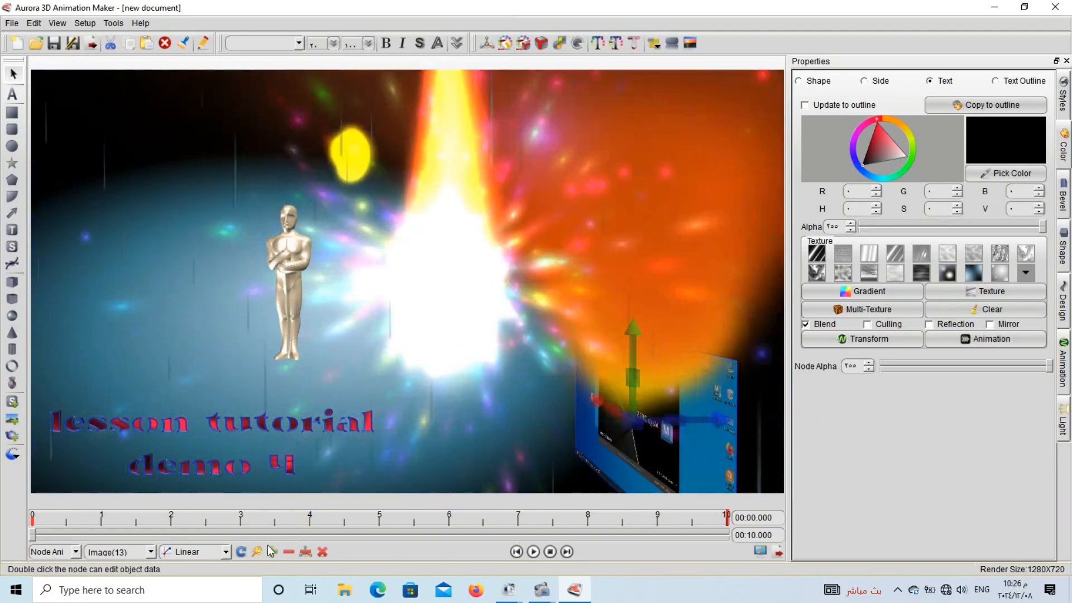
pyautogui.click(274, 558)
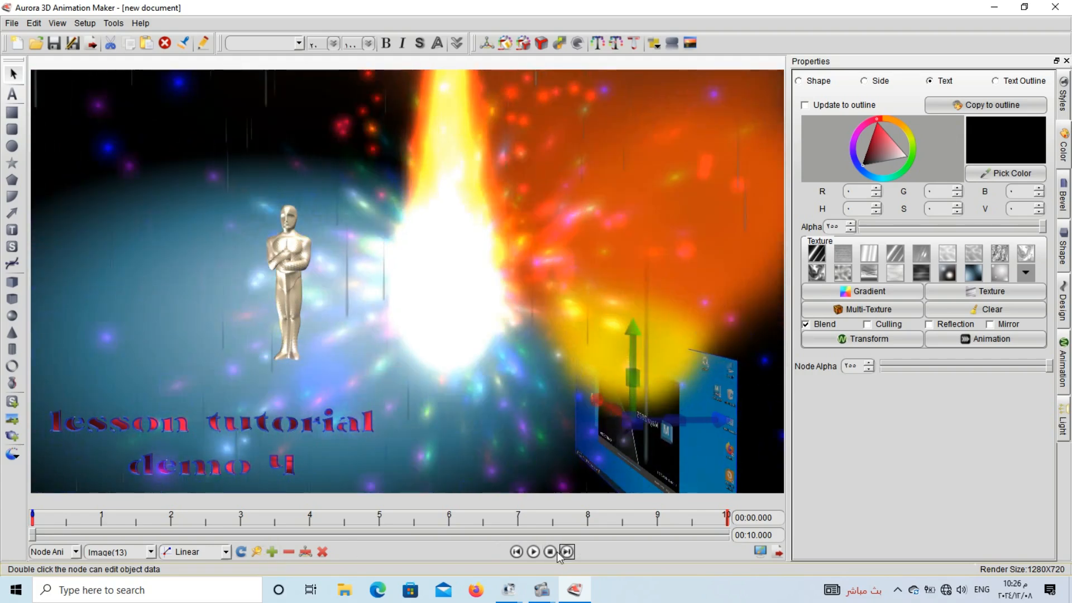
pyautogui.click(533, 552)
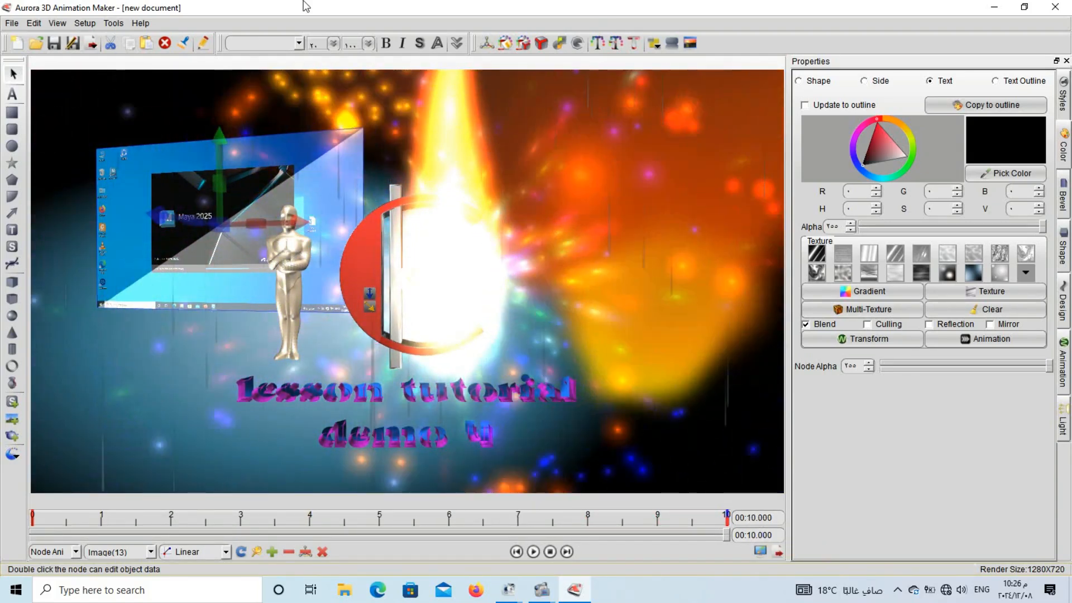
# Save the project as an Animation Maker file named end
pyautogui.click(12, 23)
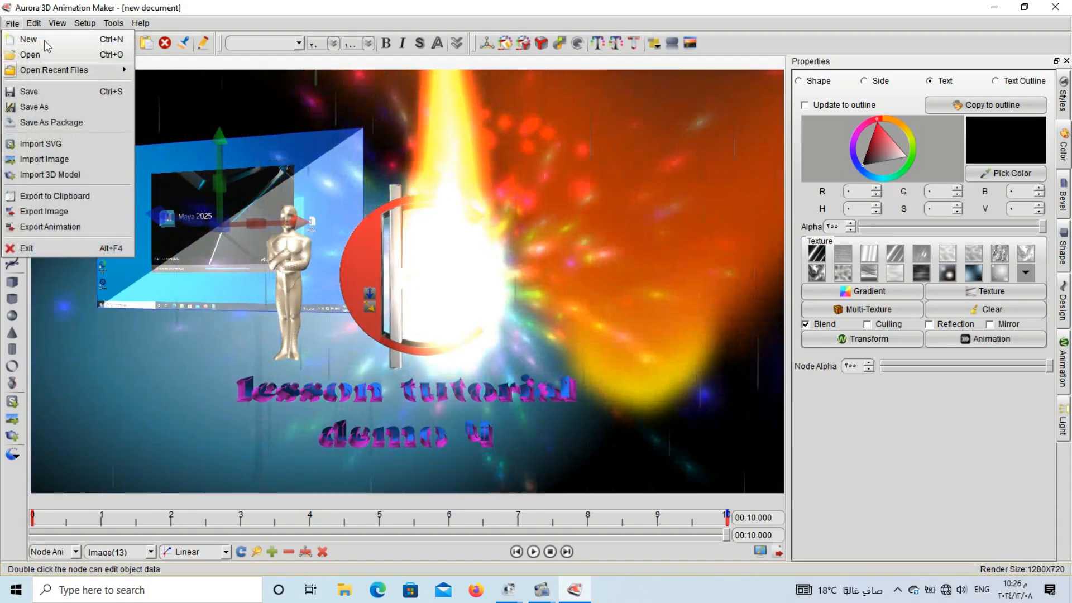
pyautogui.click(47, 105)
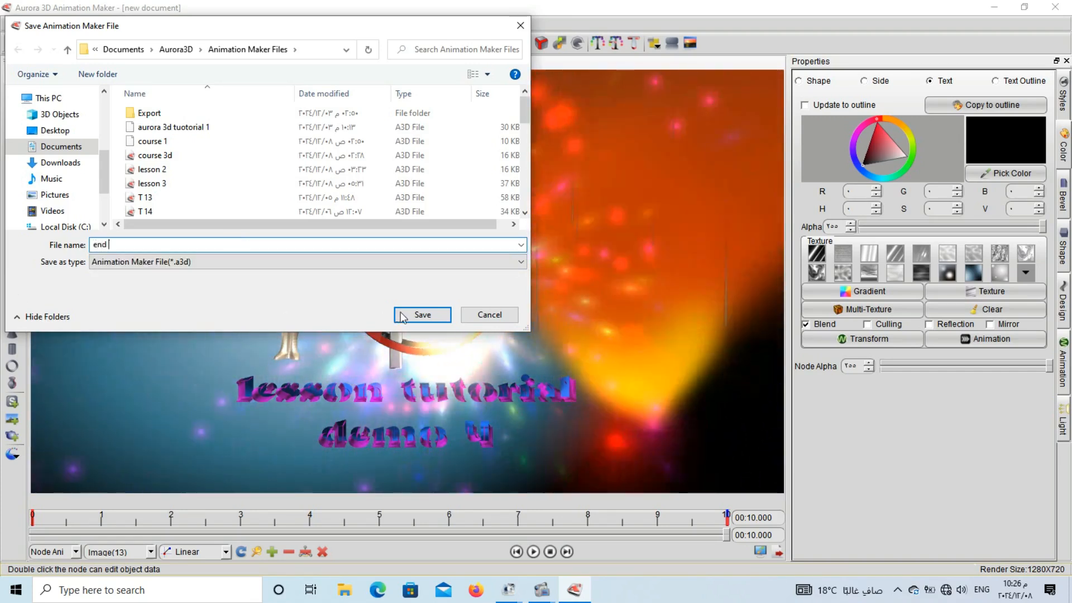
pyautogui.click(422, 315)
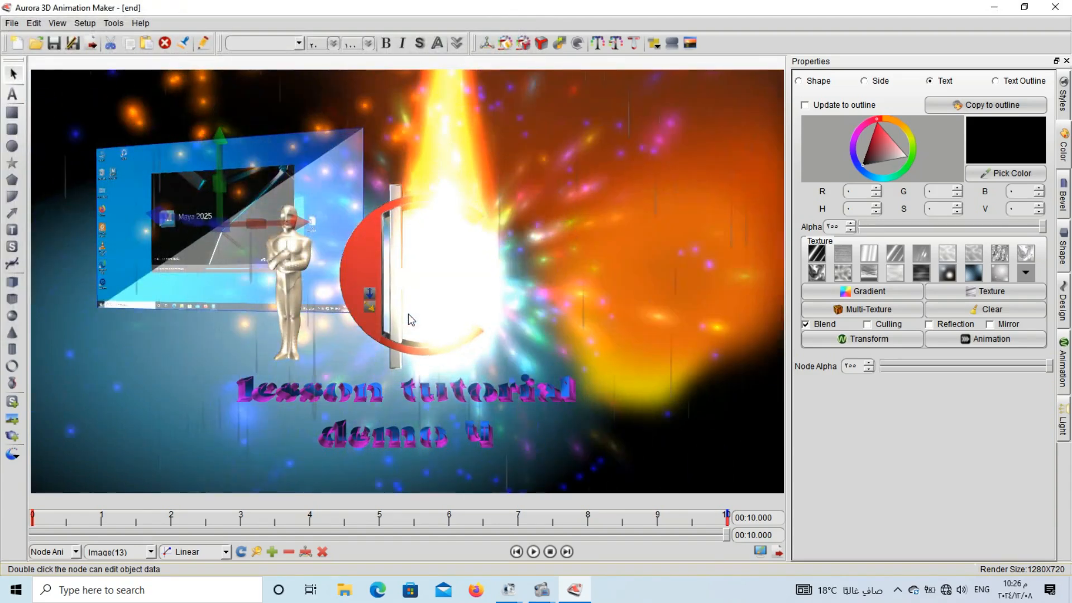